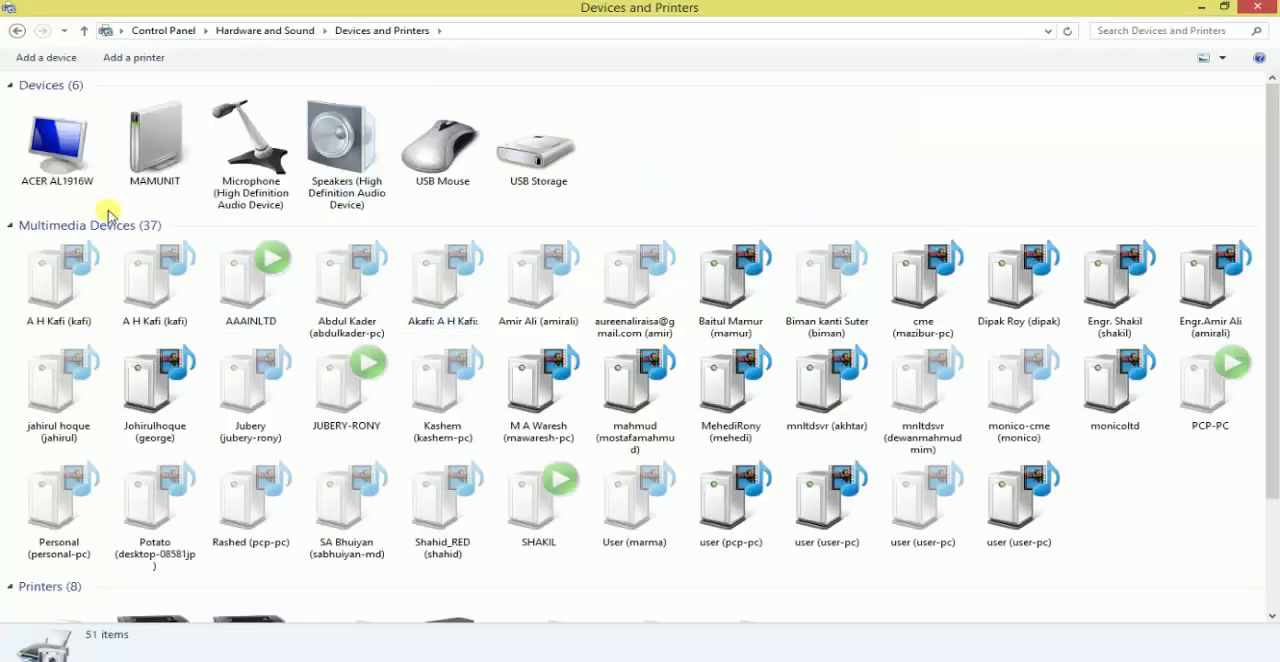
# - Collapse the Multimedia Devices group and inspect the installed HP LaserJet Professional P1102 printers, including the default printer's available commands
pyautogui.click(9, 228)
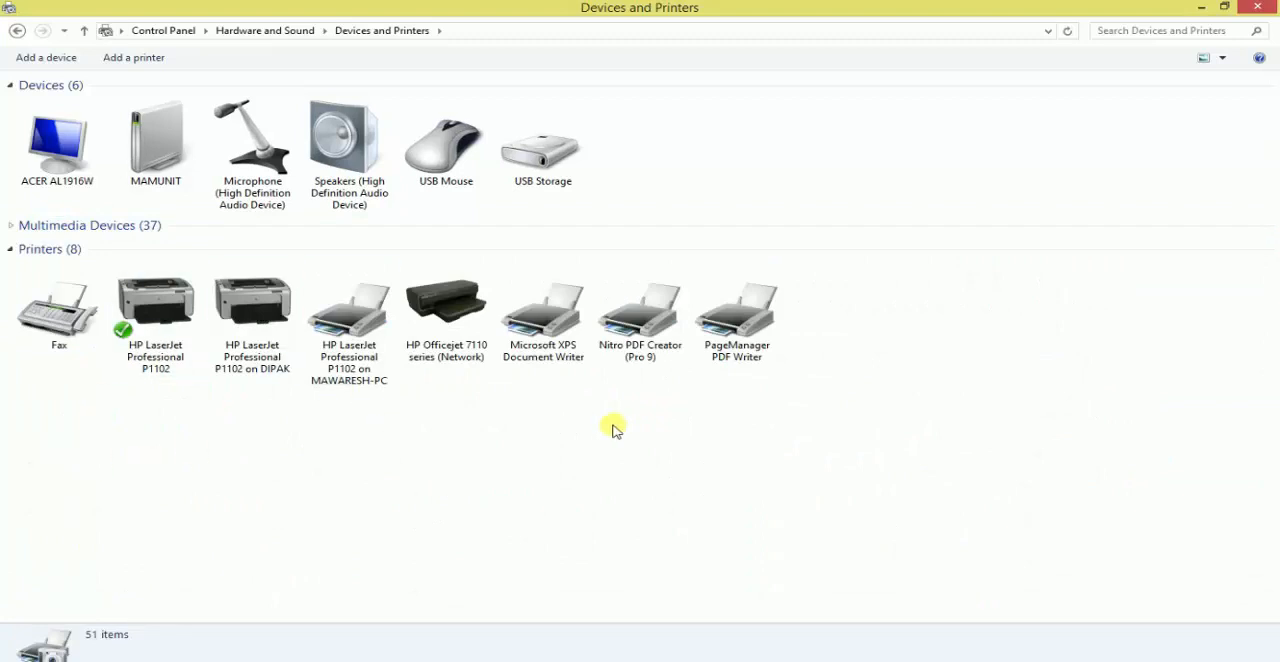
pyautogui.click(180, 360)
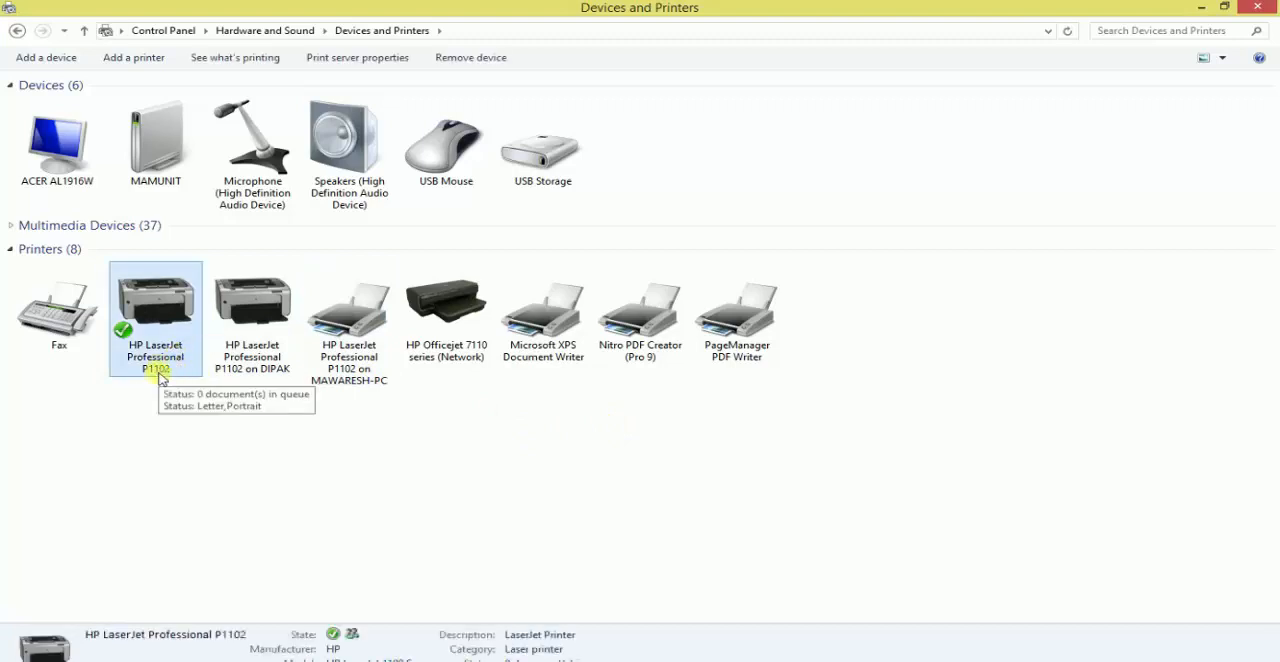
pyautogui.click(255, 360)
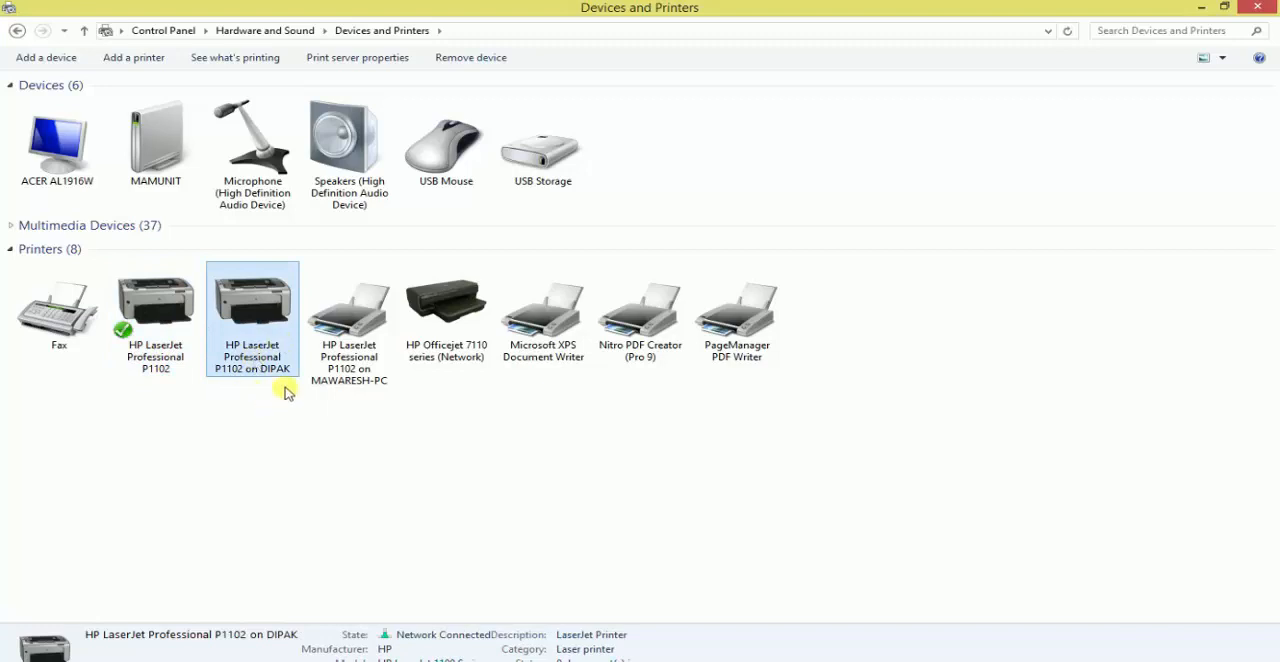
pyautogui.click(357, 357)
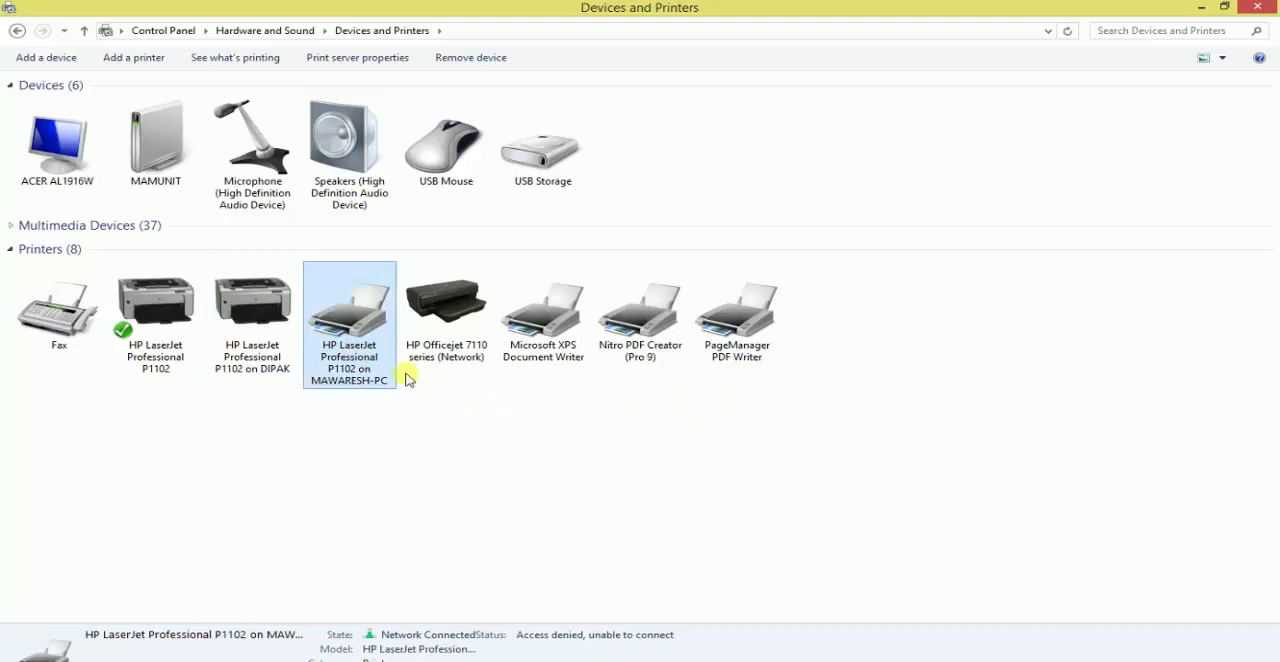
pyautogui.click(183, 318)
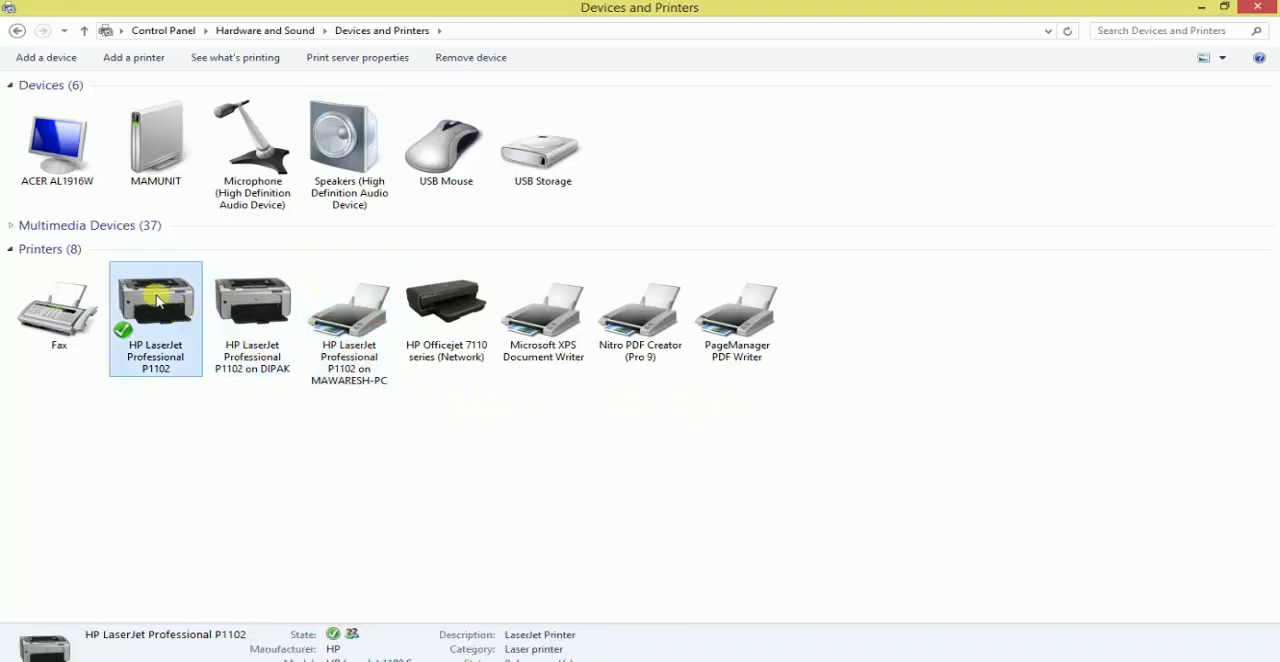
pyautogui.rightClick(168, 307)
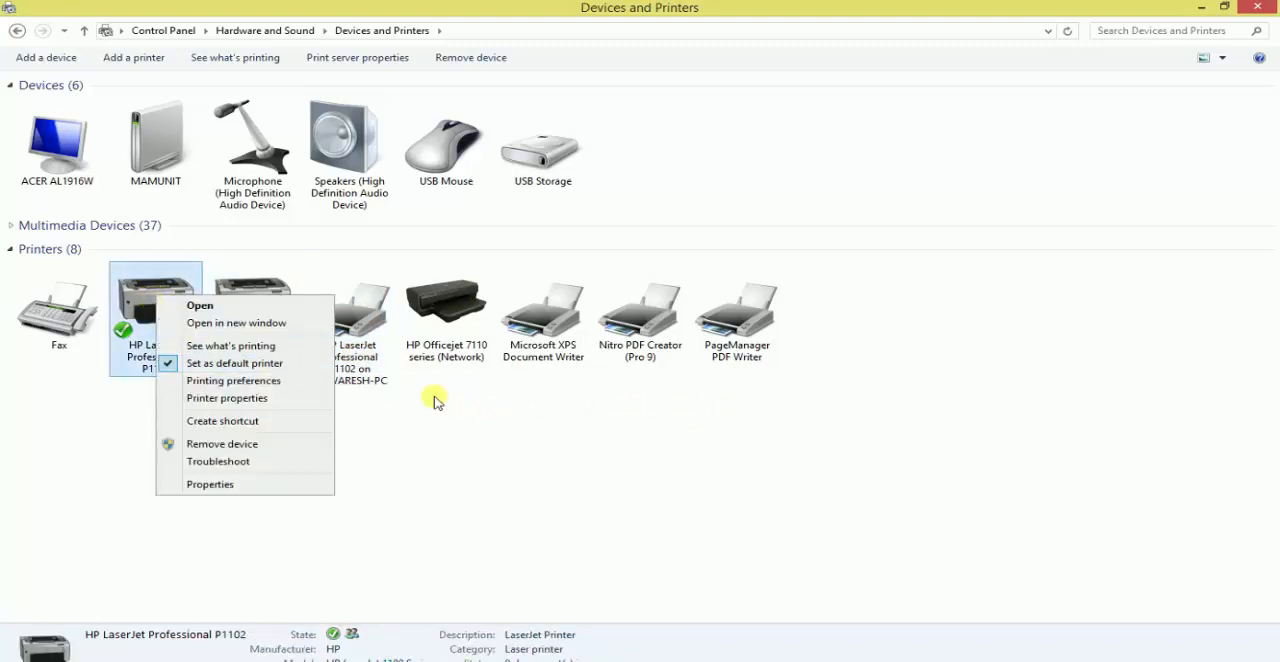
pyautogui.click(478, 444)
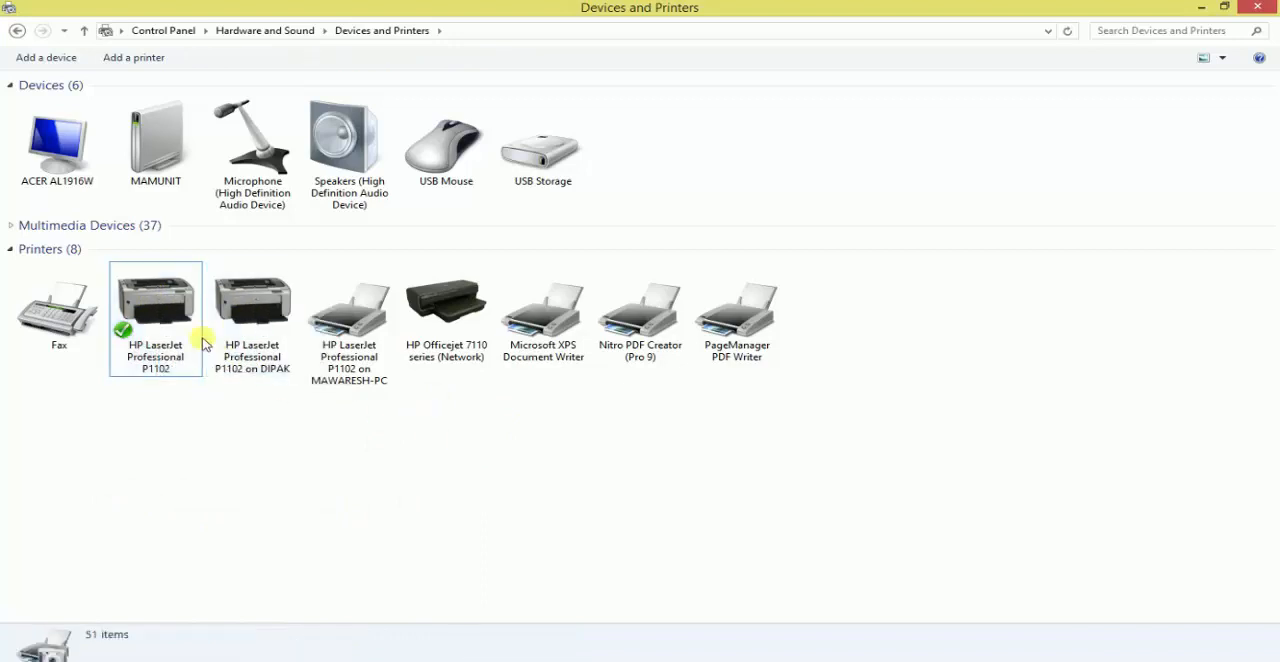
pyautogui.click(166, 312)
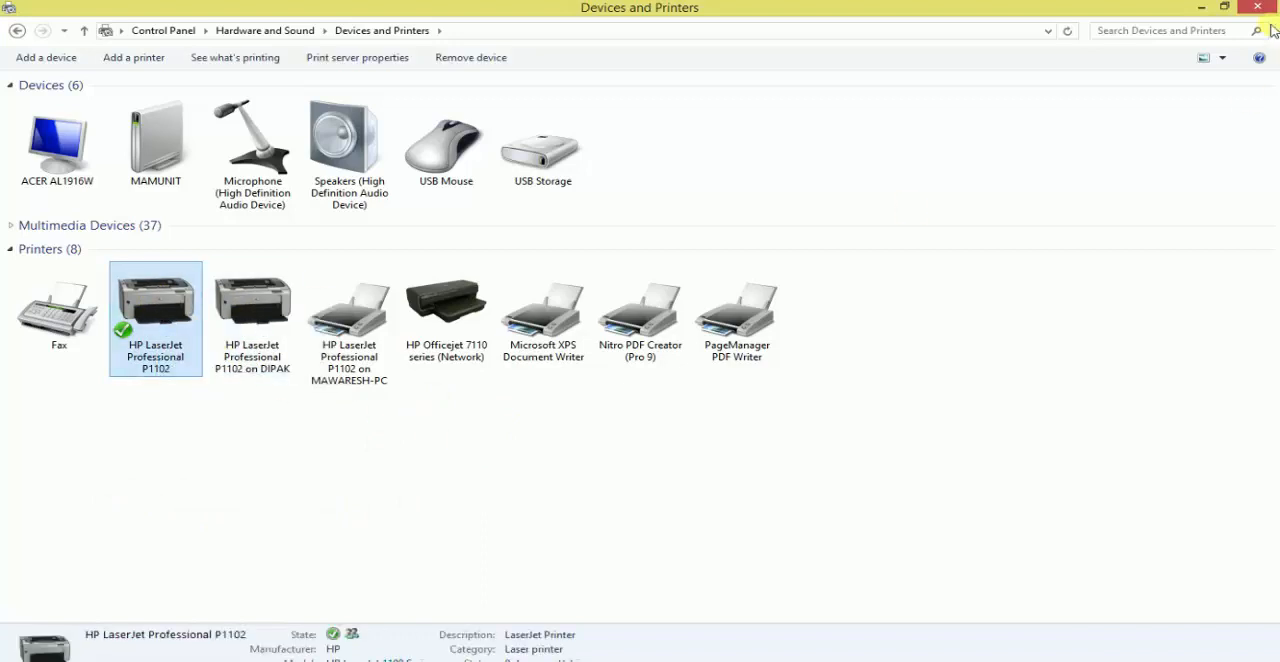
# - Review the private profile and All Networks options in the Network and Sharing Center's advanced sharing settings, and close the window
pyautogui.click(1203, 8)
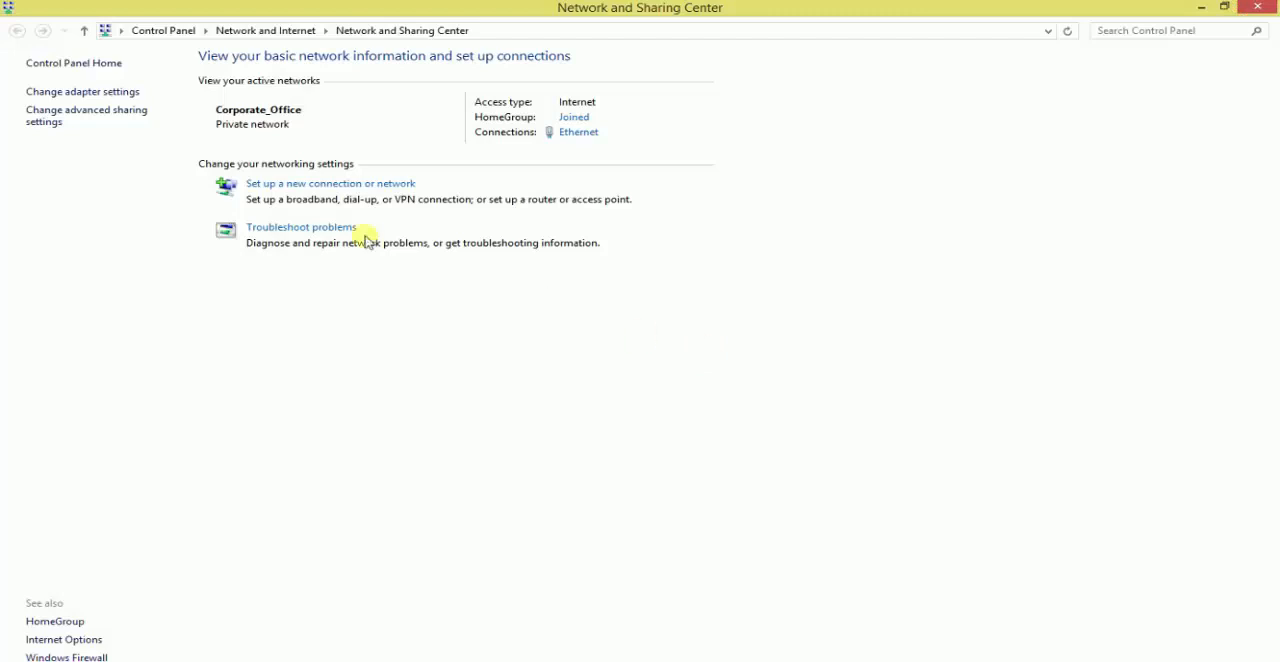
pyautogui.click(84, 116)
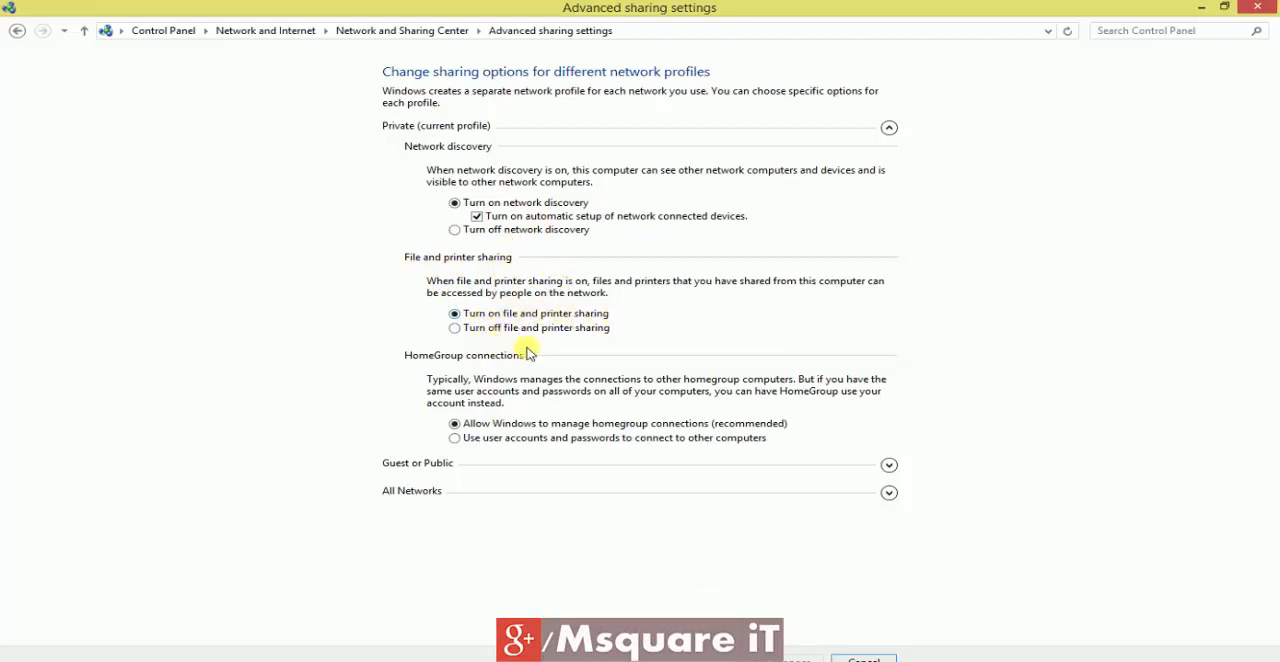
pyautogui.click(889, 493)
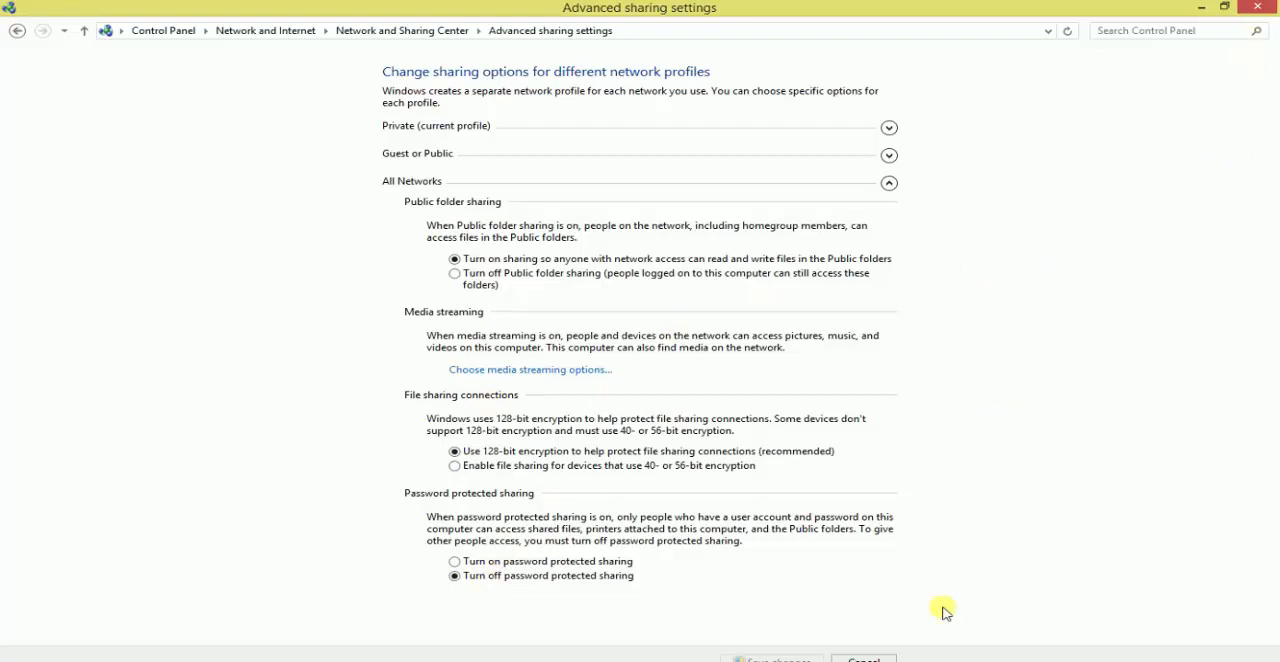
pyautogui.click(1257, 6)
pyautogui.rightClick(565, 106)
pyautogui.click(611, 150)
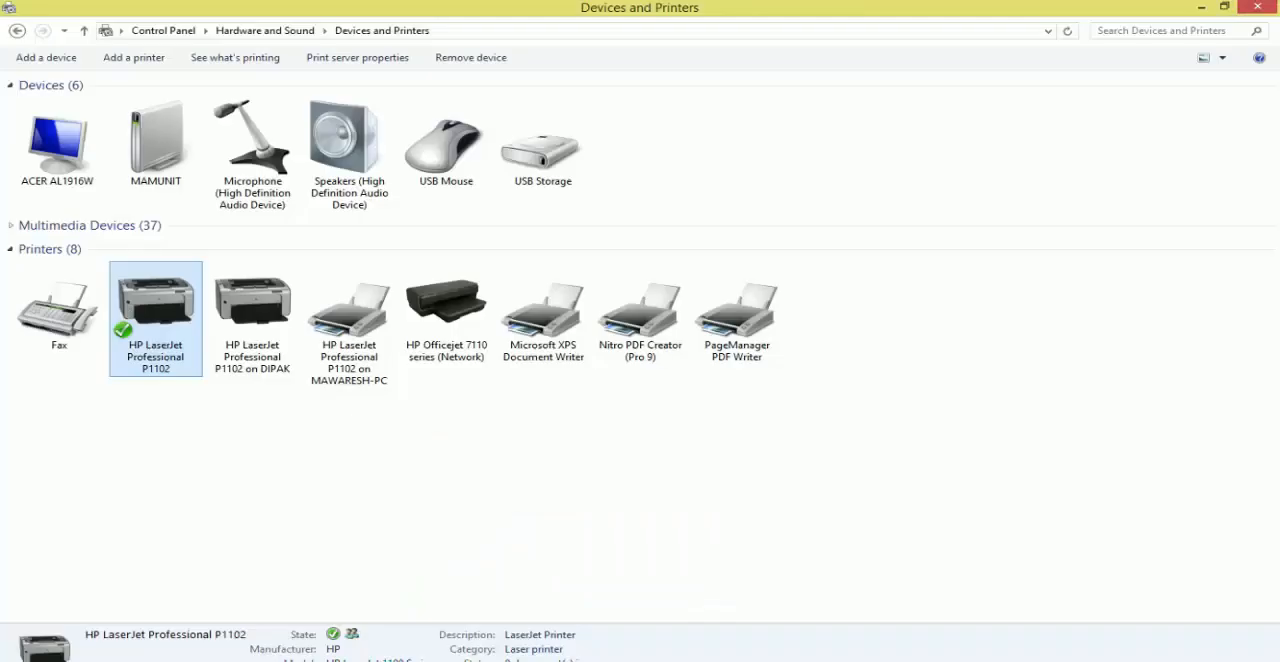
# - Turn off sharing for the default HP LaserJet Professional P1102 printer, apply the change and refresh the device list
pyautogui.rightClick(170, 316)
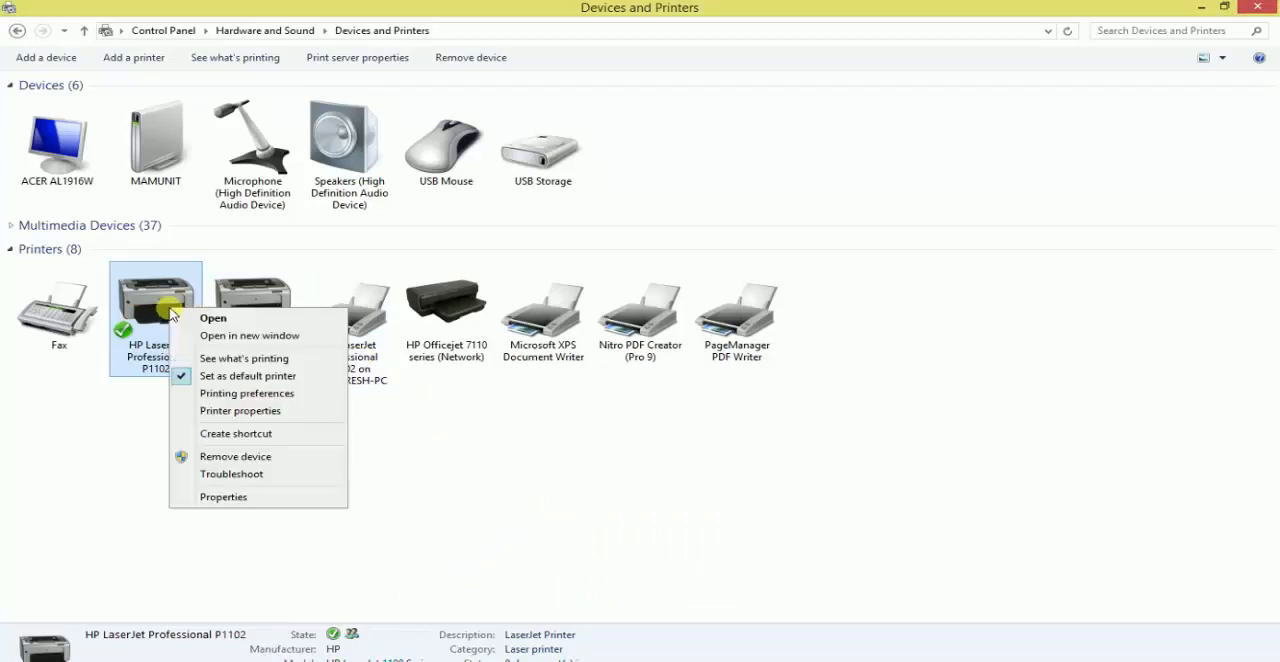
pyautogui.click(268, 411)
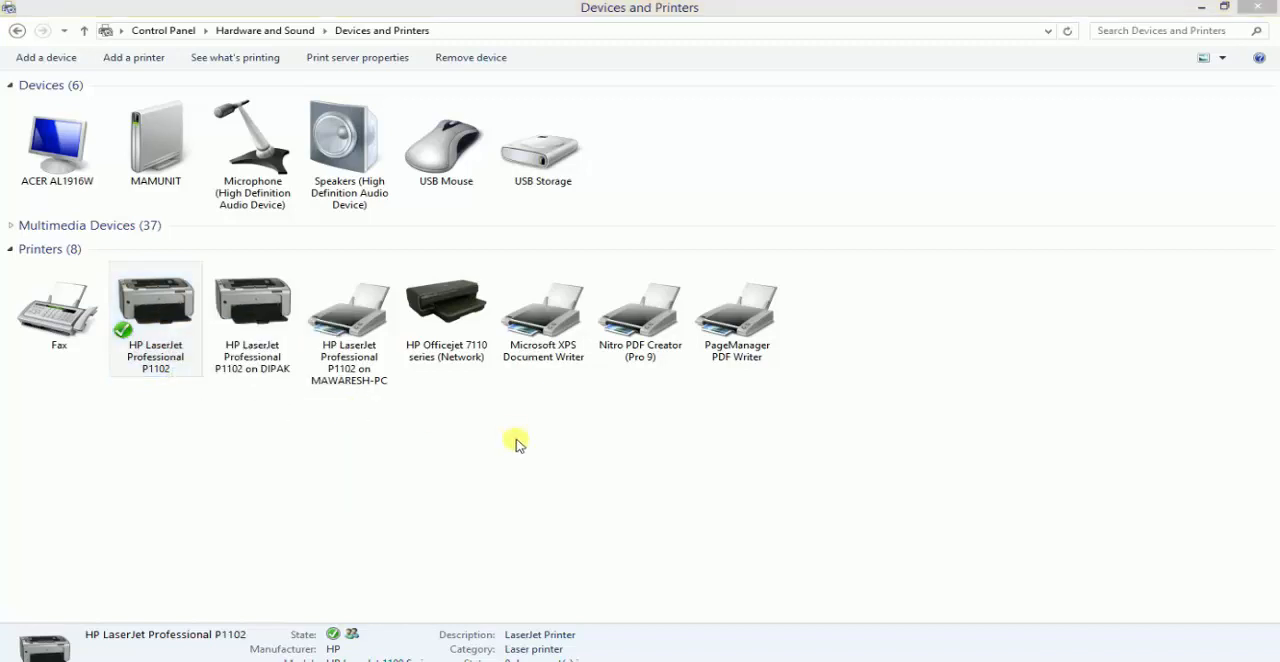
pyautogui.moveTo(592, 250); pyautogui.dragTo(759, 107)
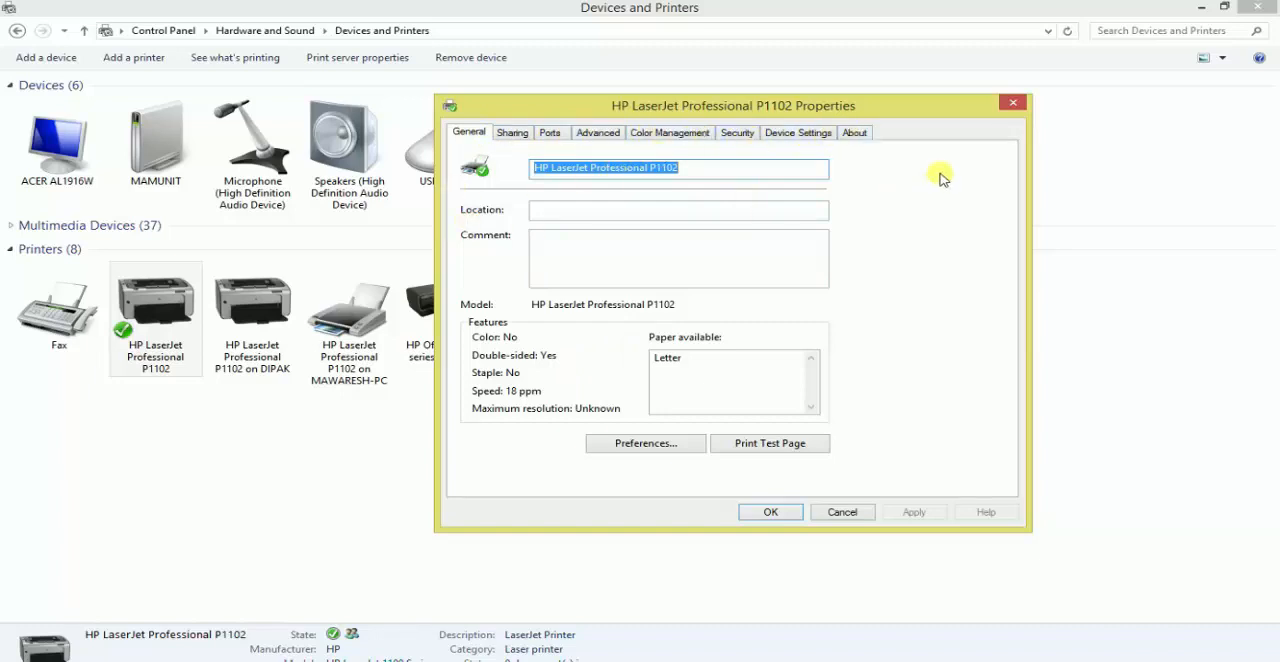
pyautogui.click(516, 136)
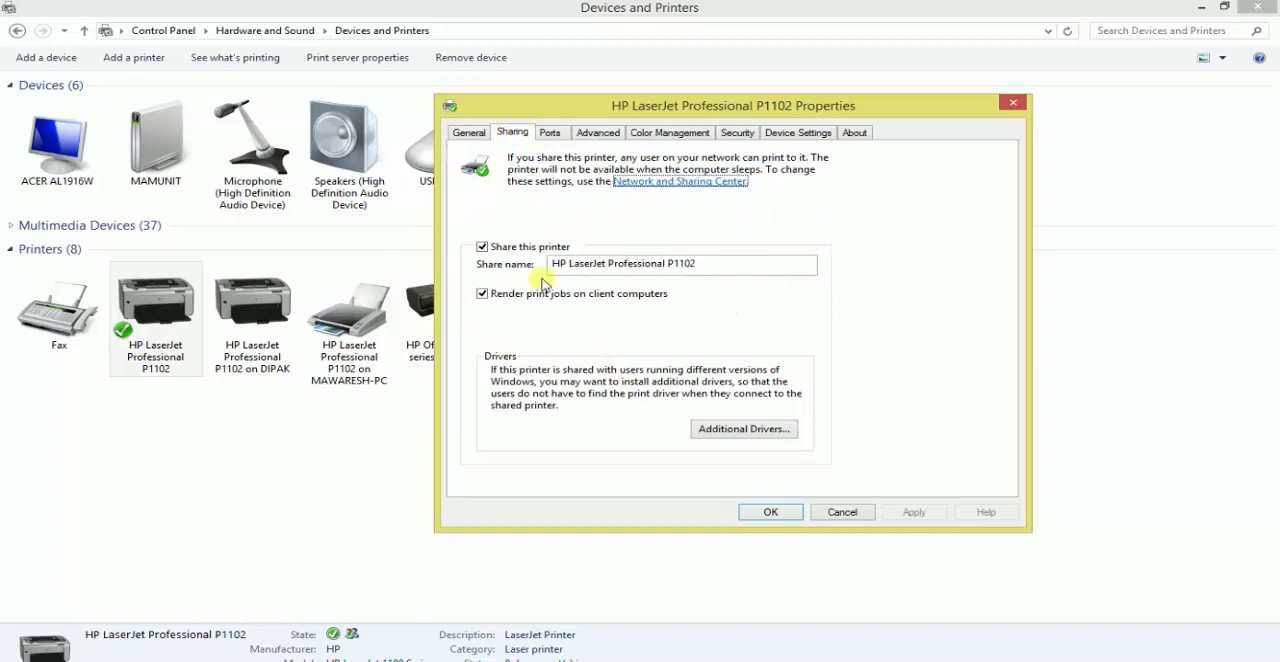
pyautogui.click(483, 247)
pyautogui.click(918, 515)
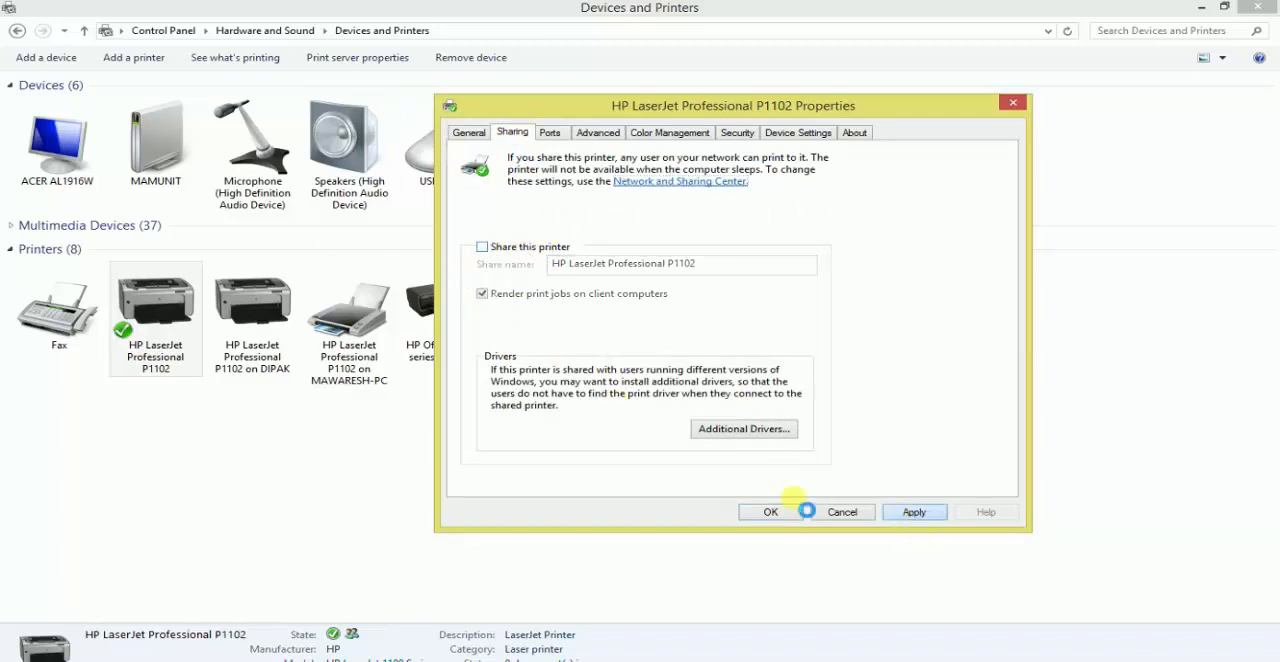
pyautogui.click(771, 512)
pyautogui.rightClick(798, 251)
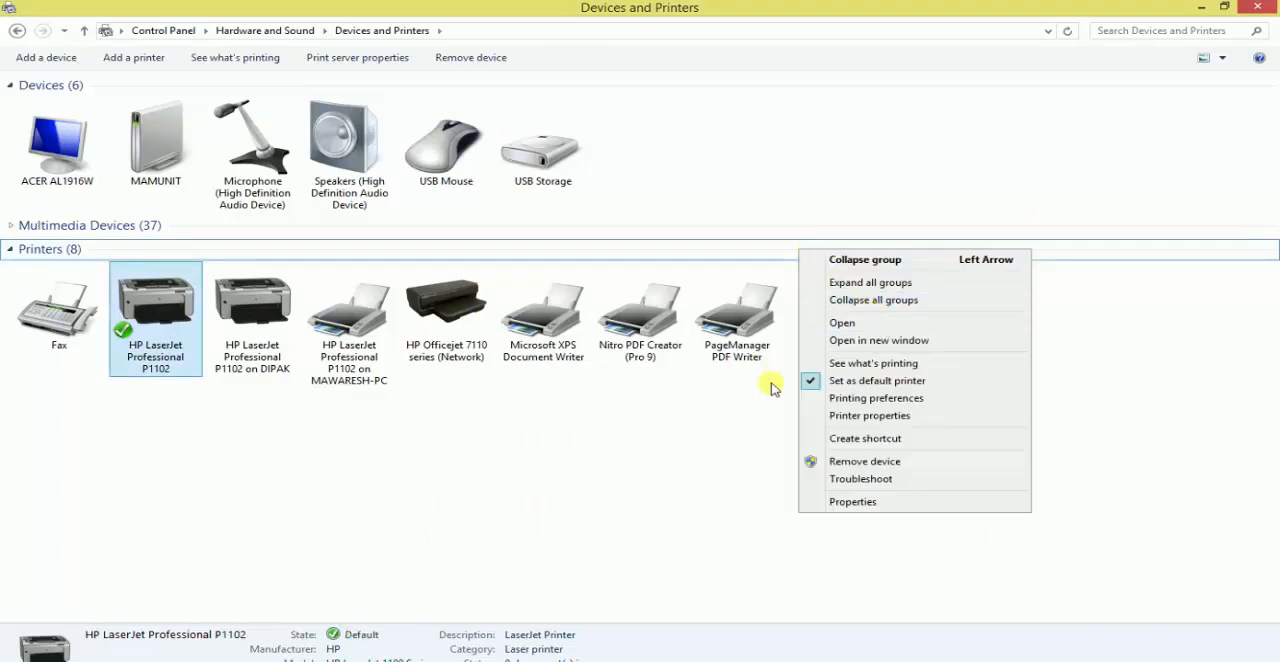
pyautogui.rightClick(724, 417)
pyautogui.rightClick(590, 464)
pyautogui.click(600, 524)
# - Enable sharing in the printer properties of the default HP LaserJet Professional P1102
pyautogui.click(155, 310)
pyautogui.rightClick(157, 310)
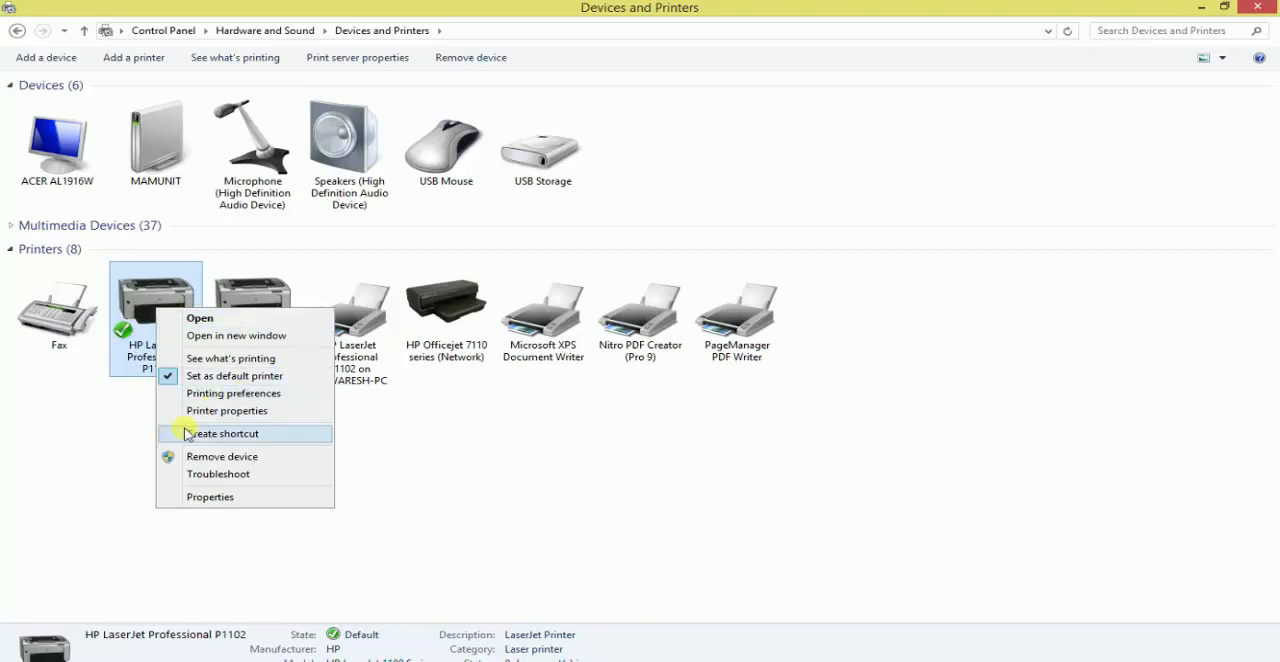
pyautogui.click(249, 411)
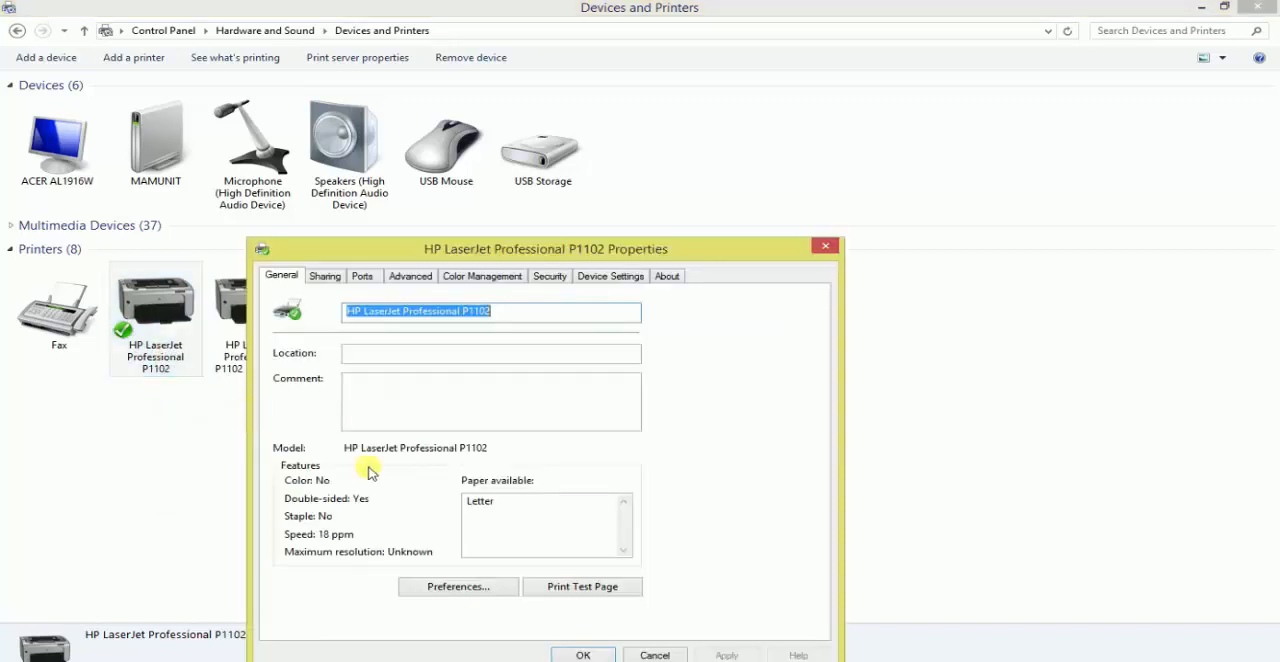
pyautogui.click(330, 279)
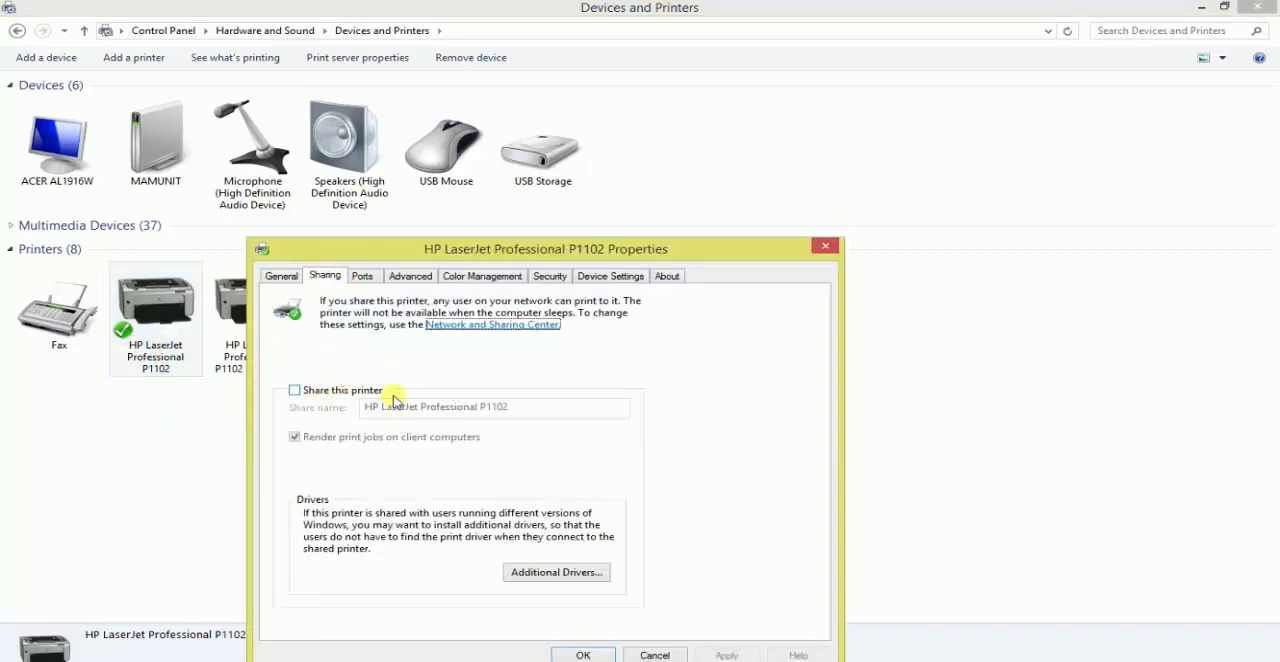
pyautogui.click(321, 392)
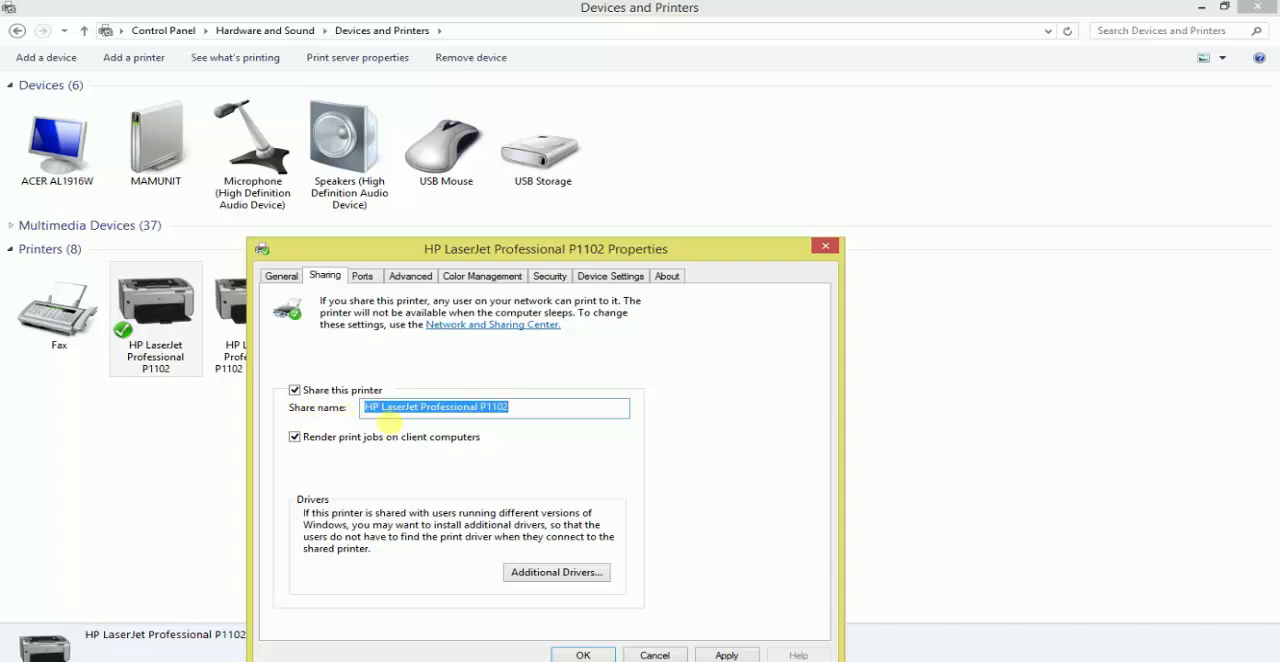
# - Append "w" and the owner's first name to the printer's share name, apply the sharing settings and refresh the device list
pyautogui.click(535, 413)
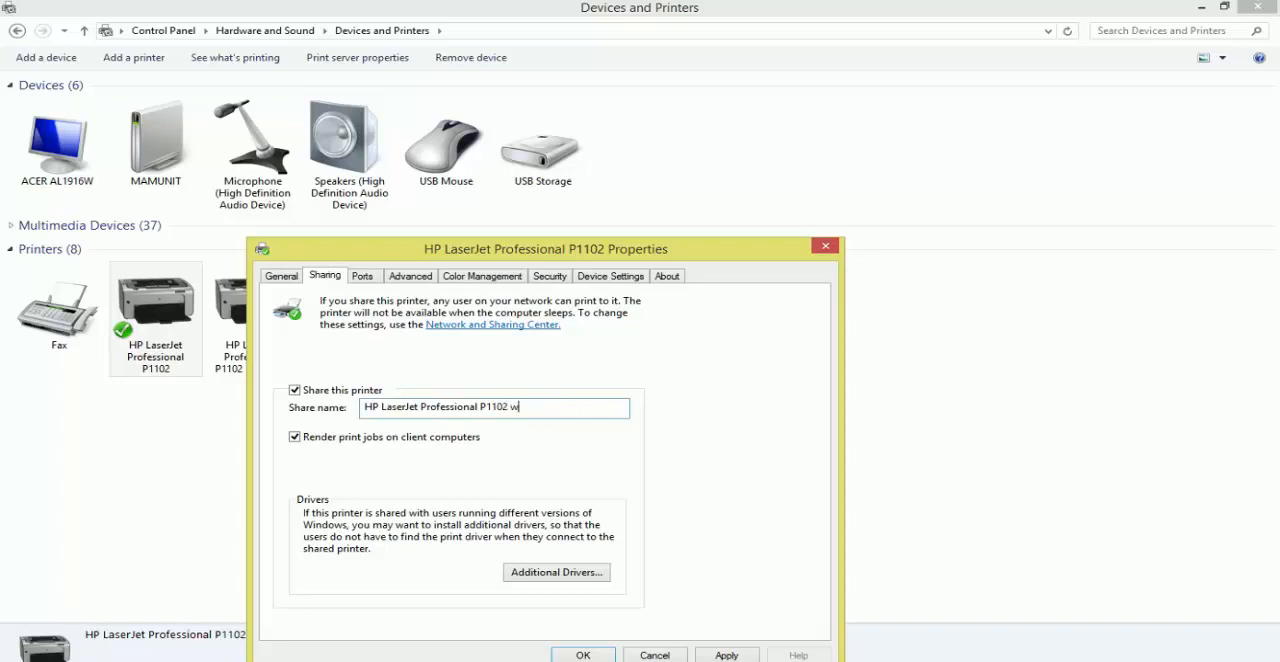
pyautogui.press('BackSpace')
pyautogui.press('BackSpace')
pyautogui.press('BackSpace')
pyautogui.write('SH')
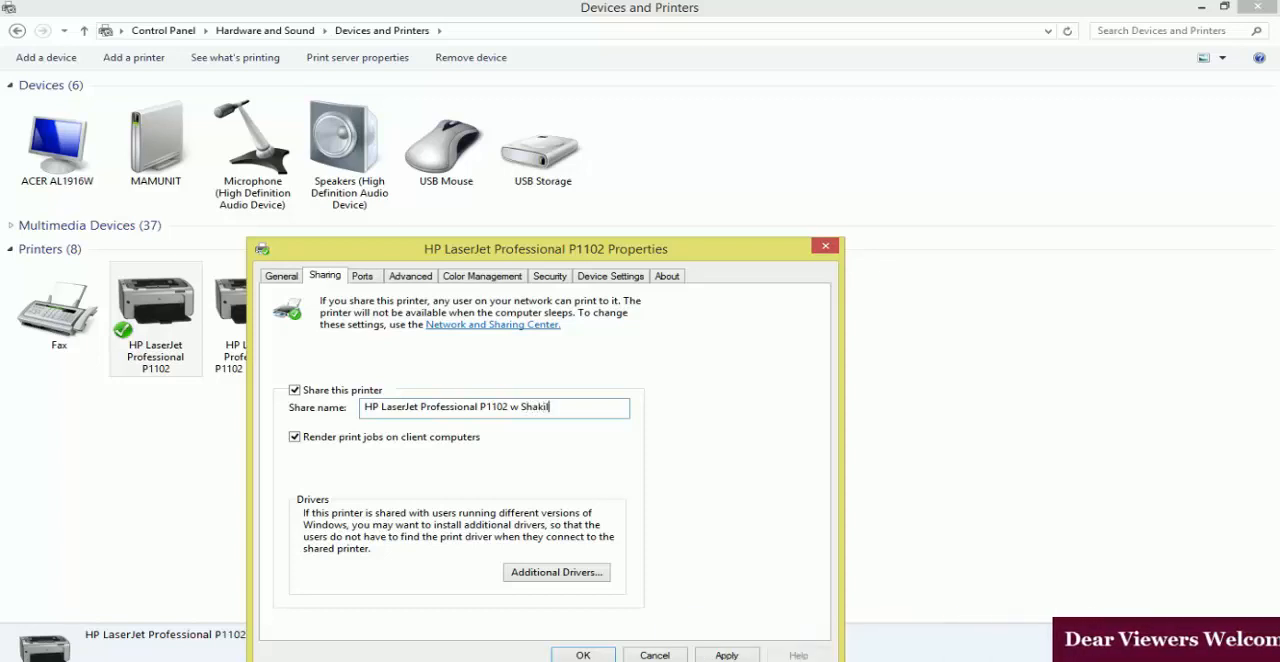
pyautogui.click(722, 655)
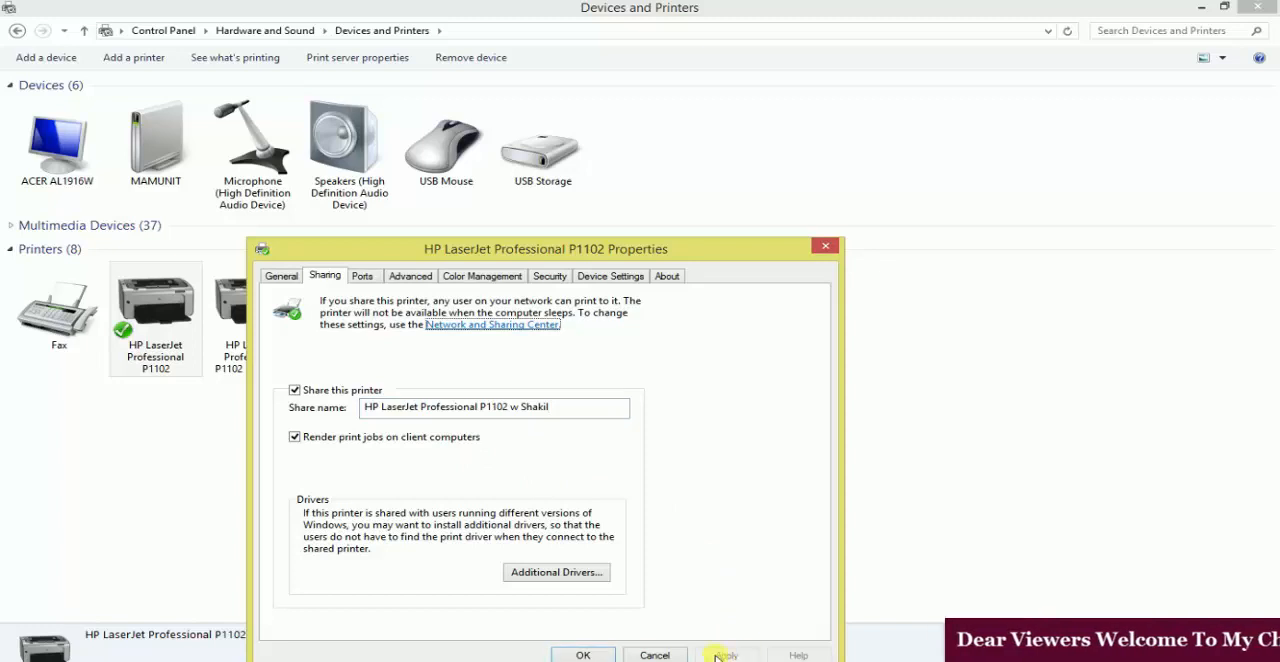
pyautogui.click(588, 656)
pyautogui.rightClick(285, 436)
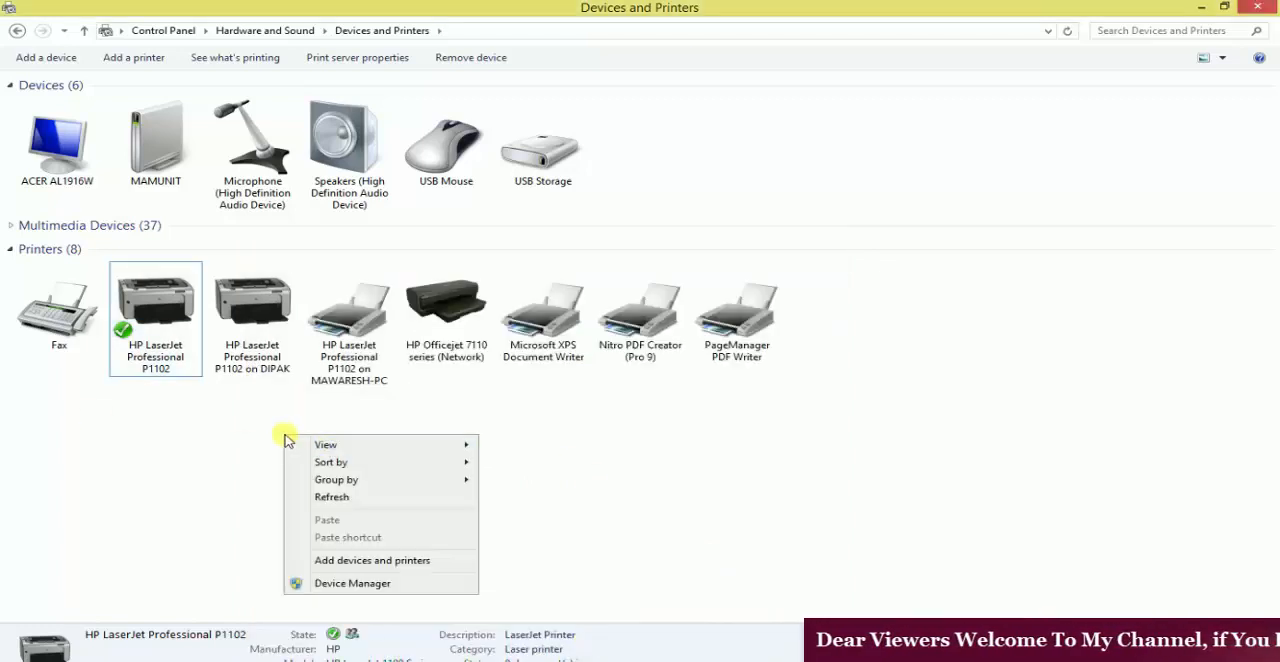
pyautogui.click(332, 497)
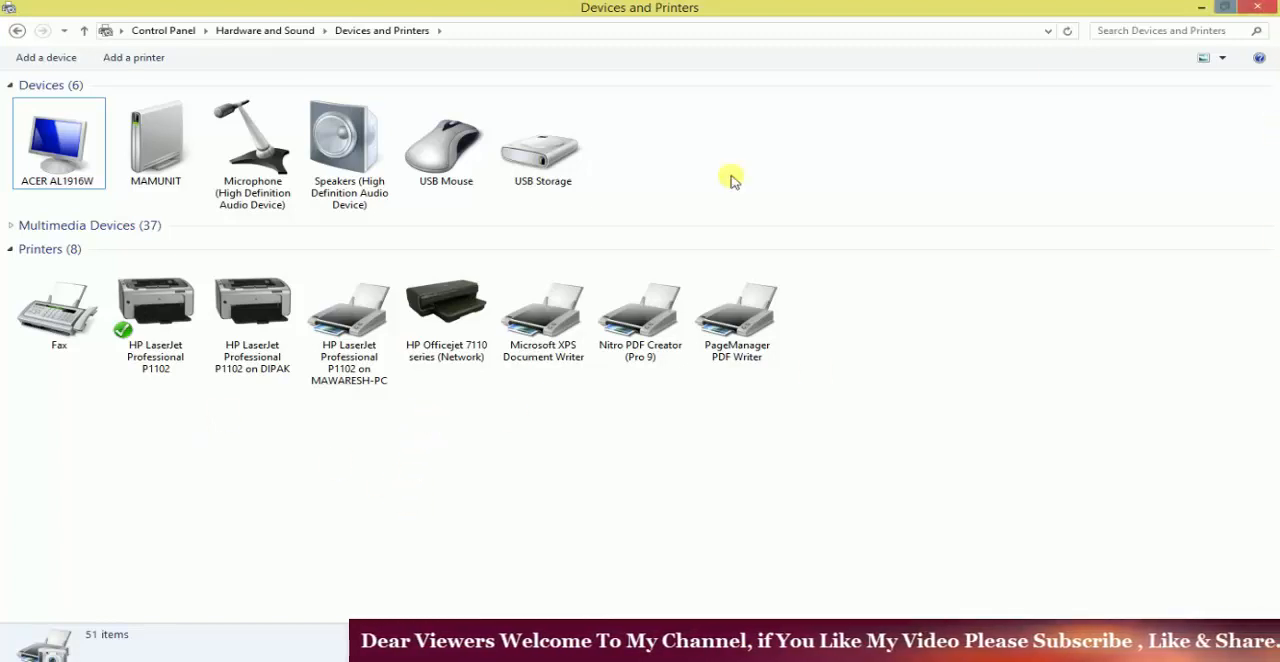
# - Check the sharing state of the default HP LaserJet Professional P1102 in the printer list
pyautogui.click(150, 330)
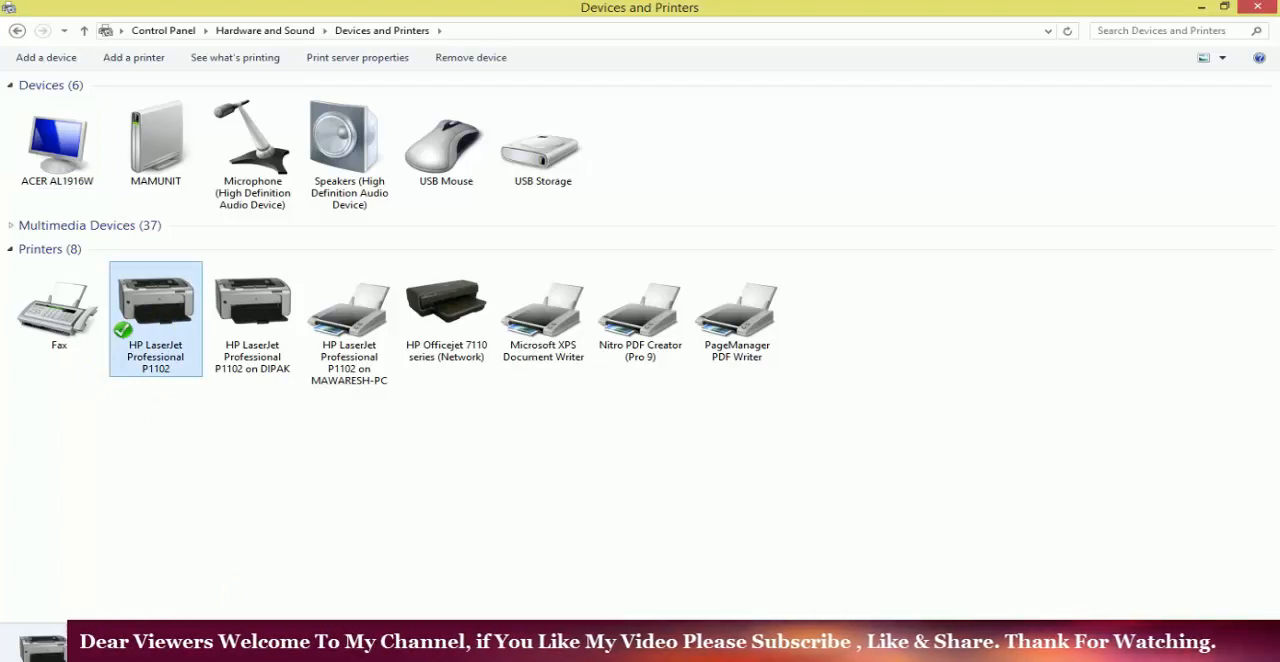
pyautogui.rightClick(164, 316)
pyautogui.click(526, 471)
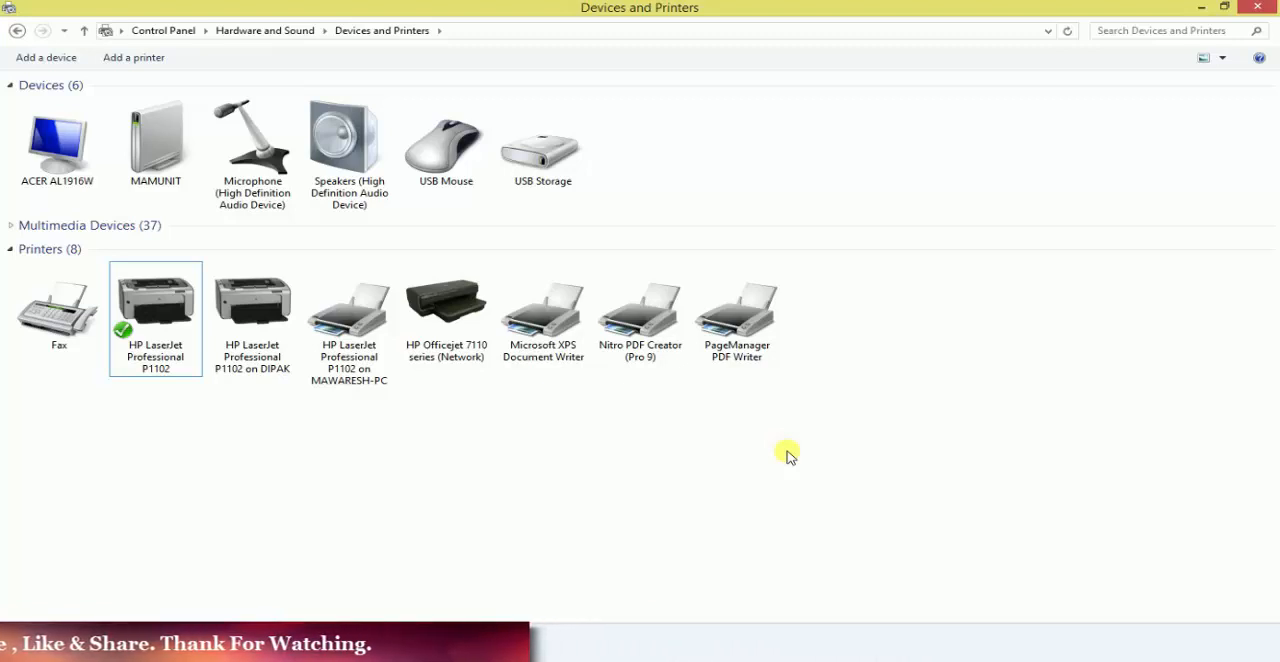
pyautogui.click(153, 335)
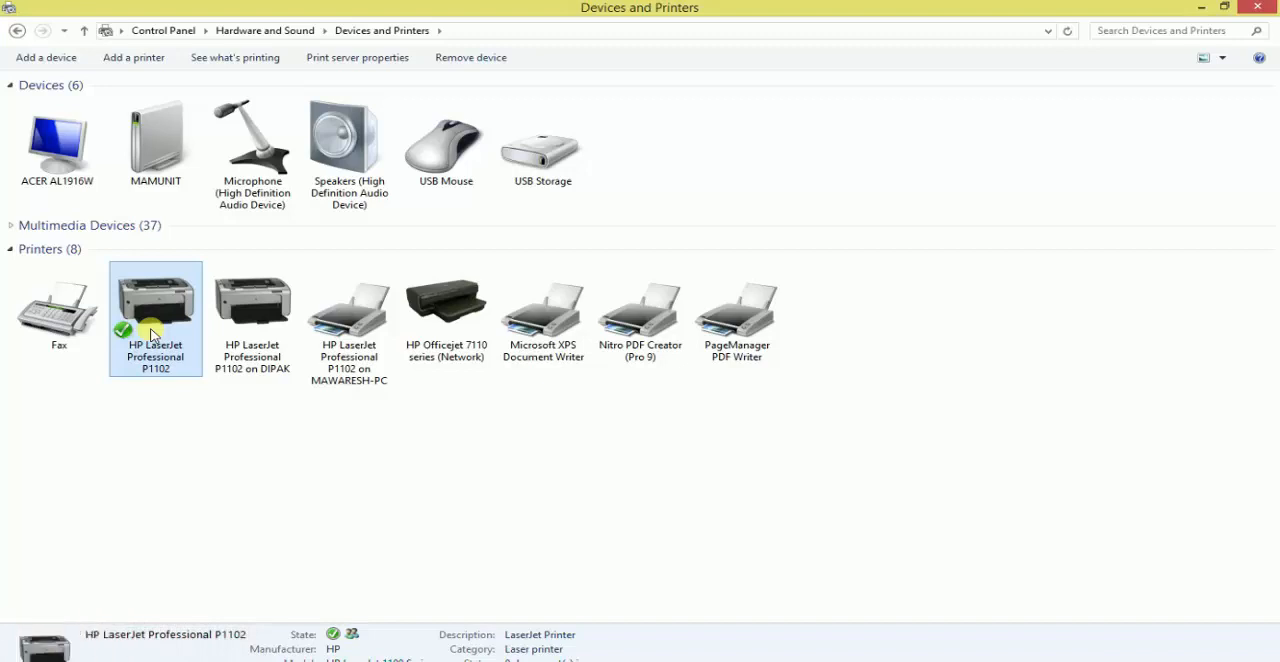
# - Close the Devices and Printers window and refresh the desktop
pyautogui.click(1262, 10)
pyautogui.rightClick(471, 114)
pyautogui.click(551, 163)
pyautogui.rightClick(279, 126)
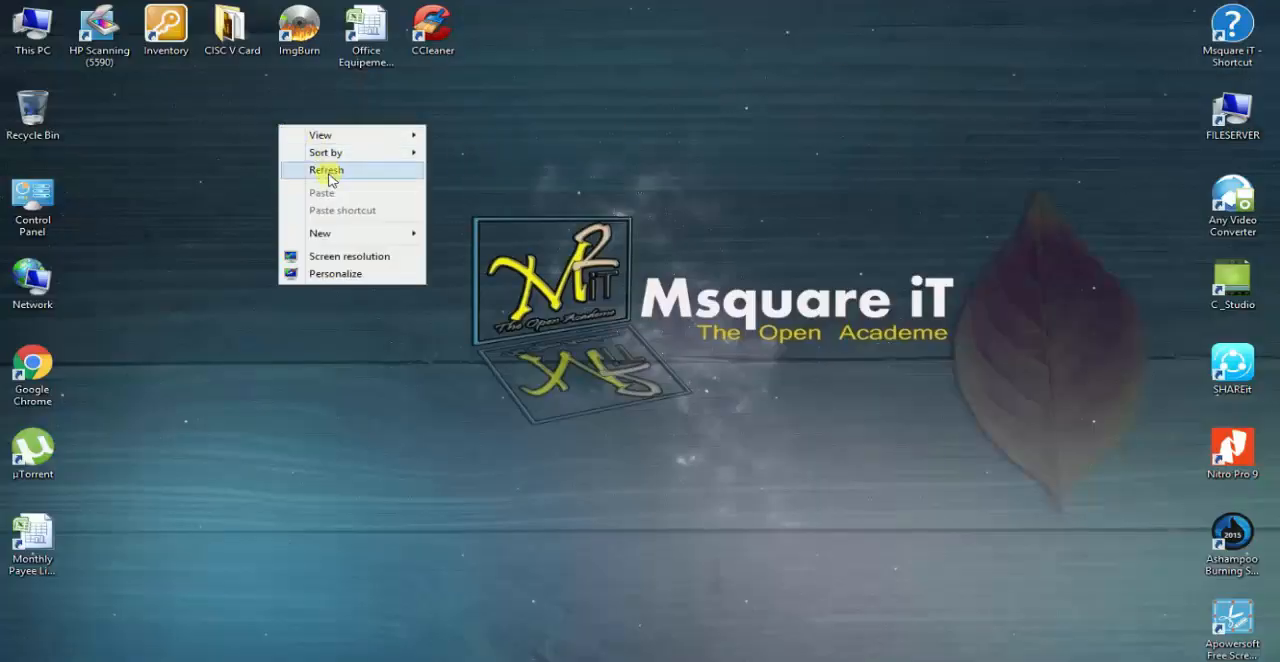
pyautogui.click(323, 169)
pyautogui.rightClick(289, 151)
pyautogui.click(352, 198)
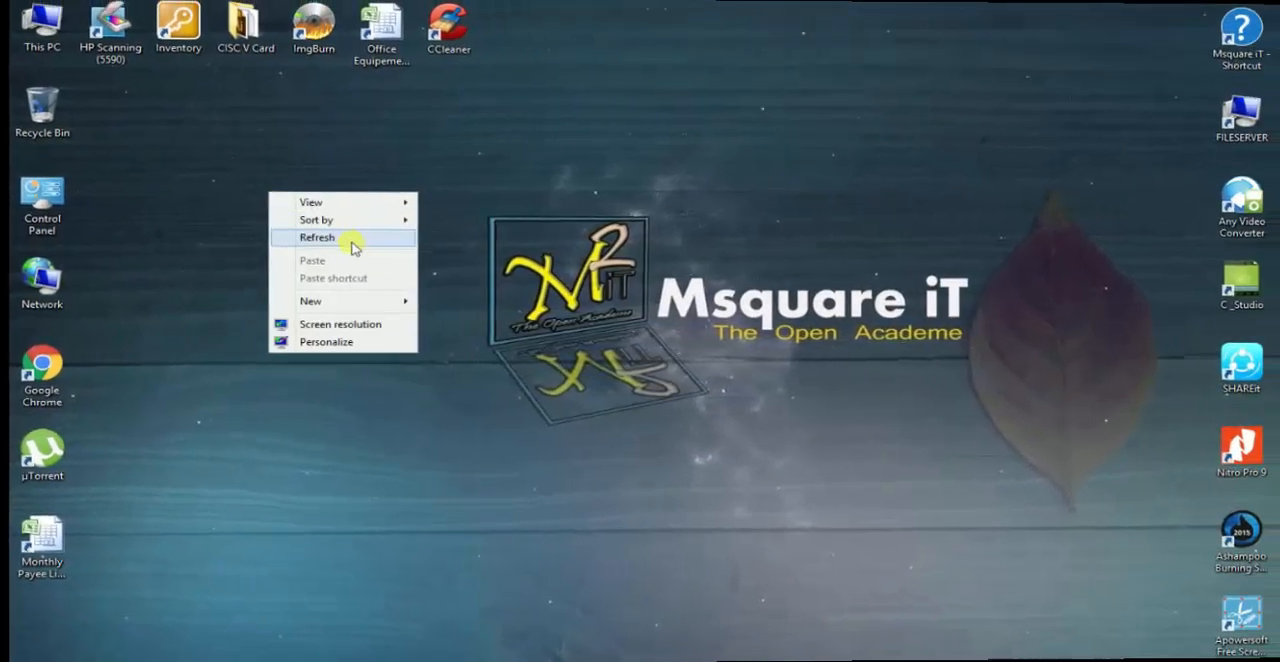
pyautogui.click(340, 243)
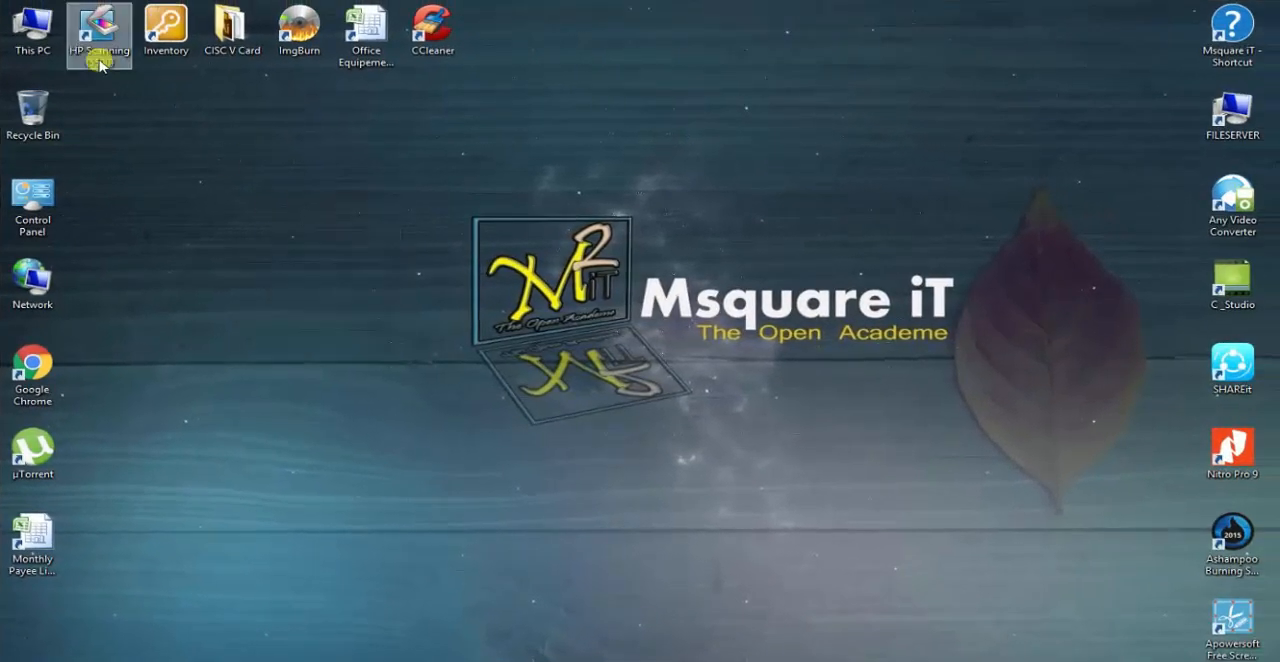
pyautogui.doubleClick(37, 38)
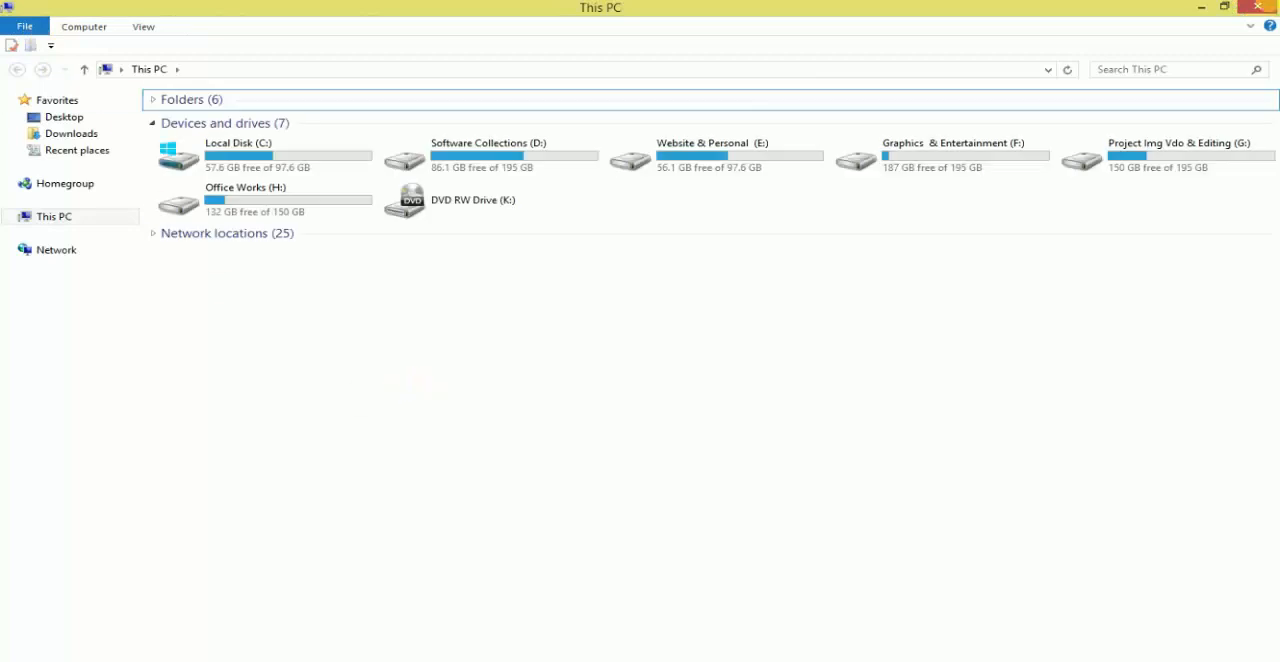
pyautogui.click(1258, 7)
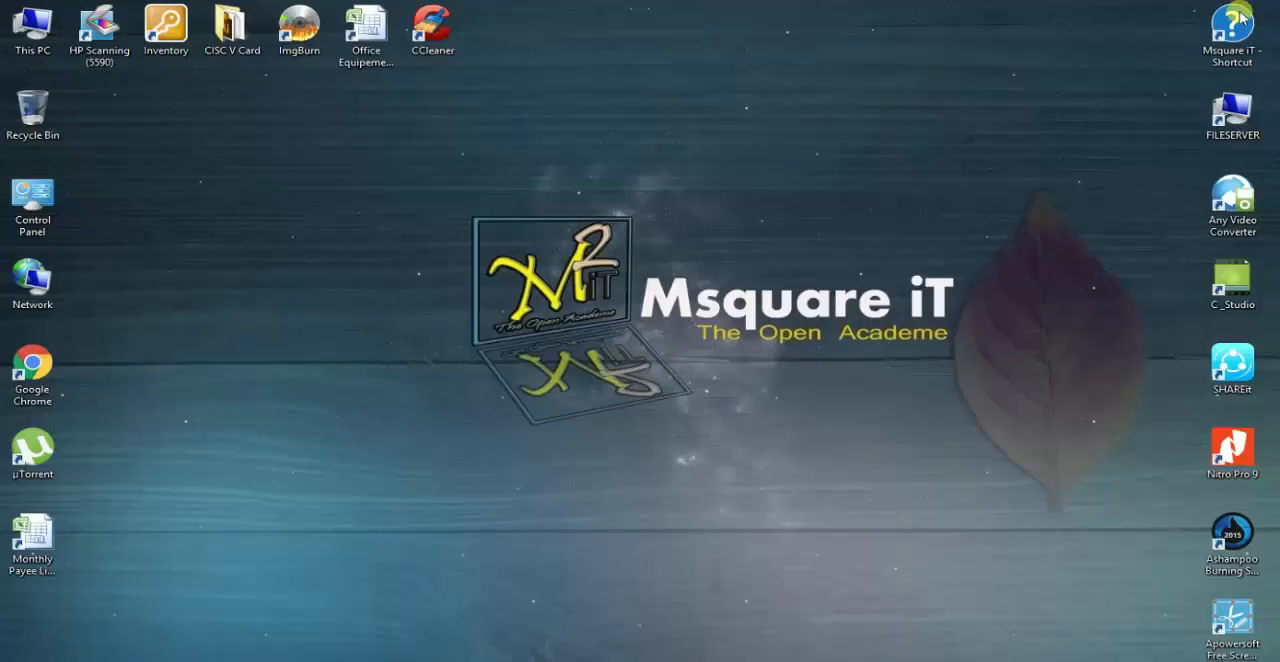
# - Open Devices and Printers and search for available printers with the Add Printer wizard
pyautogui.doubleClick(37, 215)
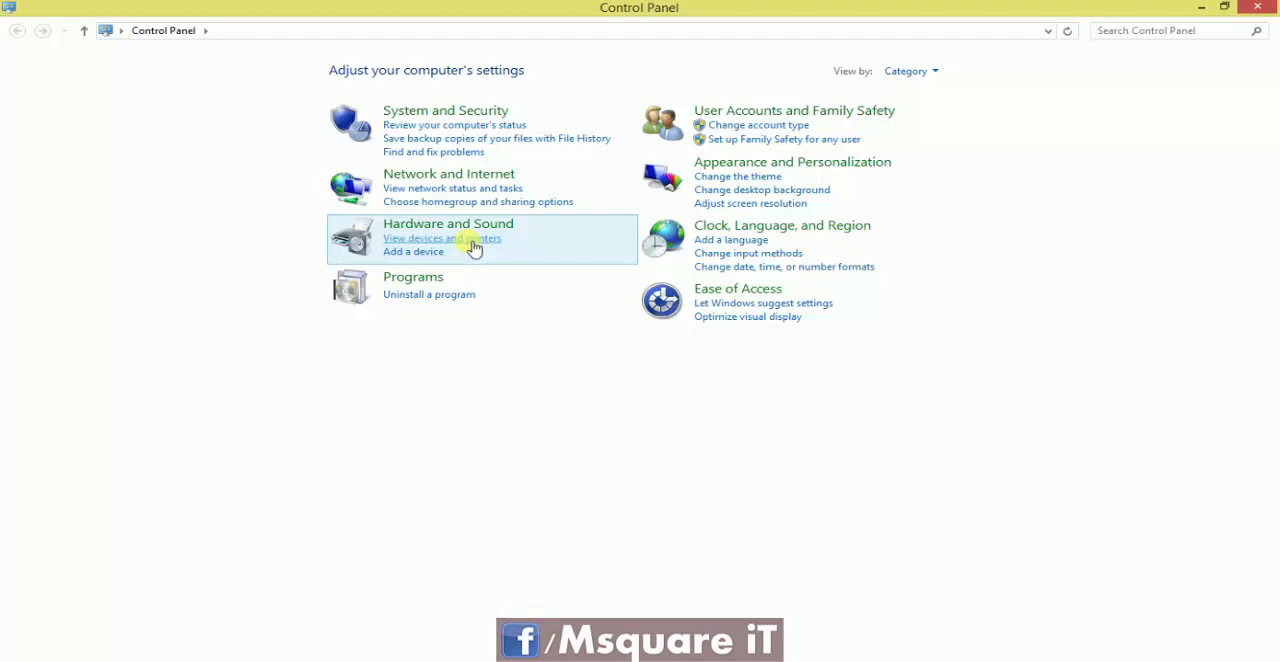
pyautogui.click(474, 248)
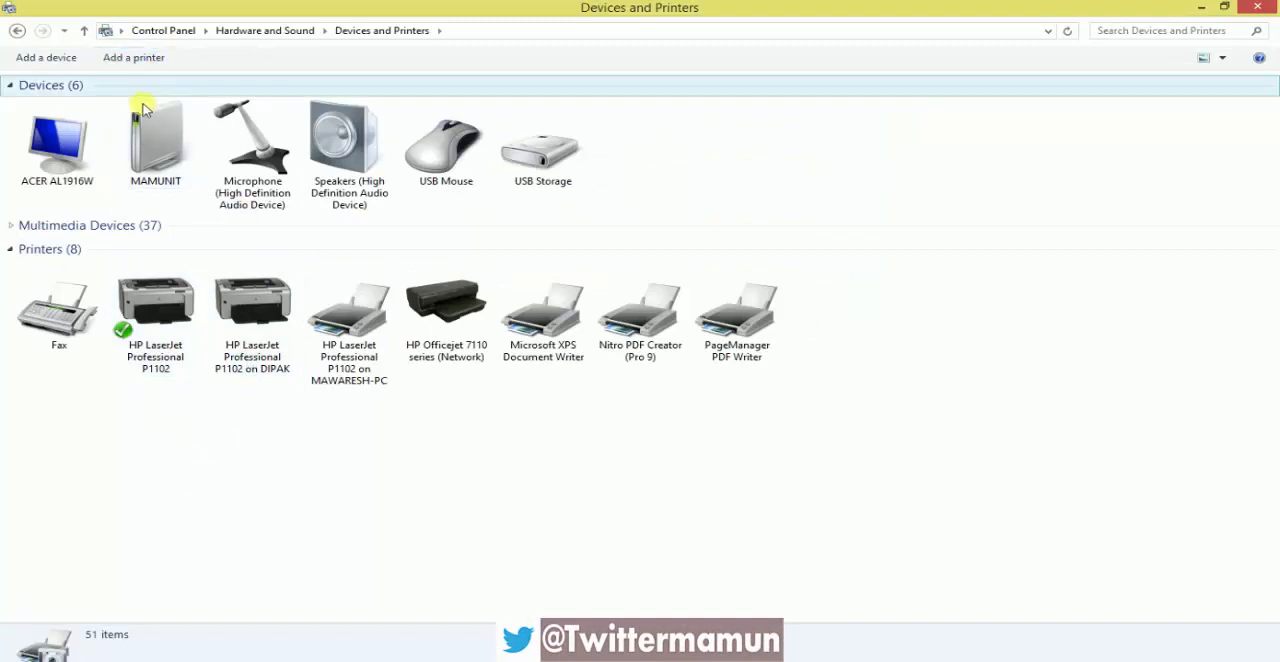
pyautogui.click(133, 57)
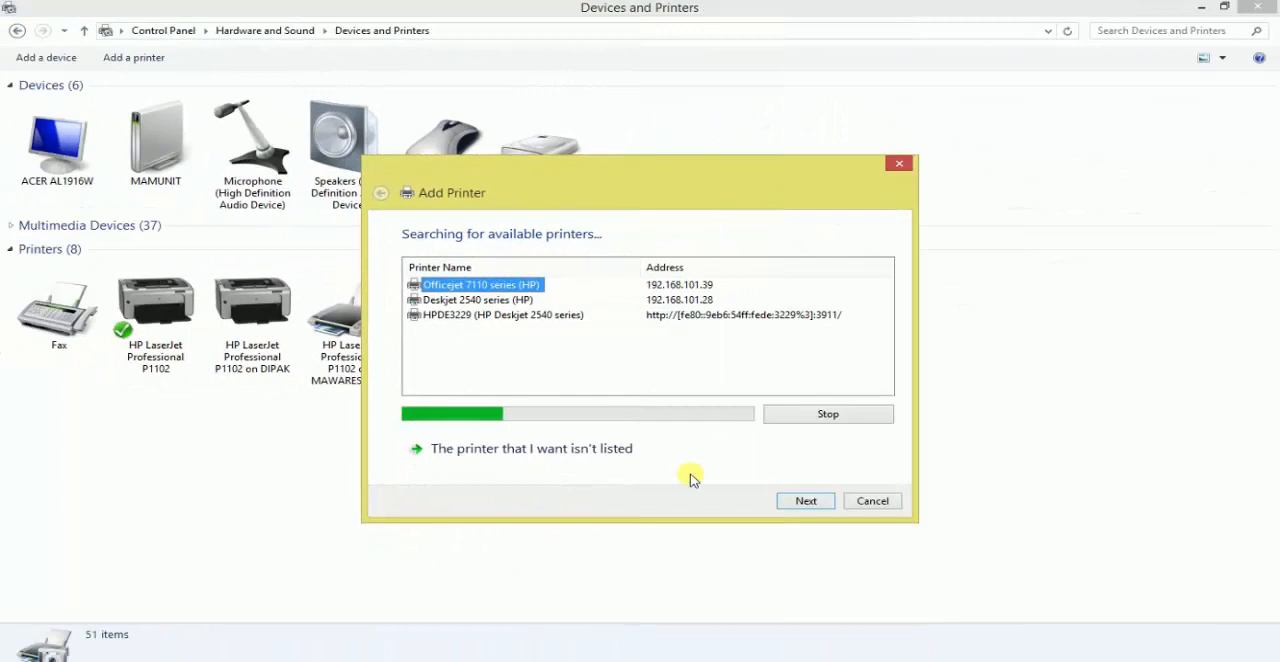
pyautogui.press('super+r')
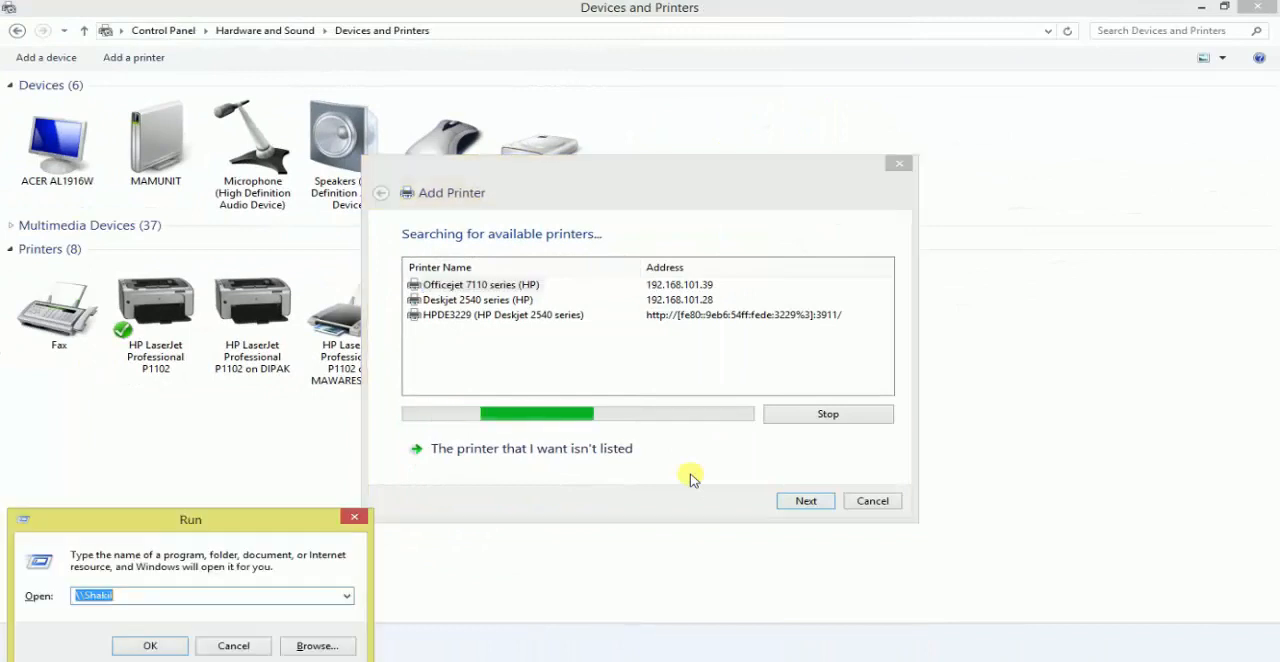
pyautogui.click(195, 603)
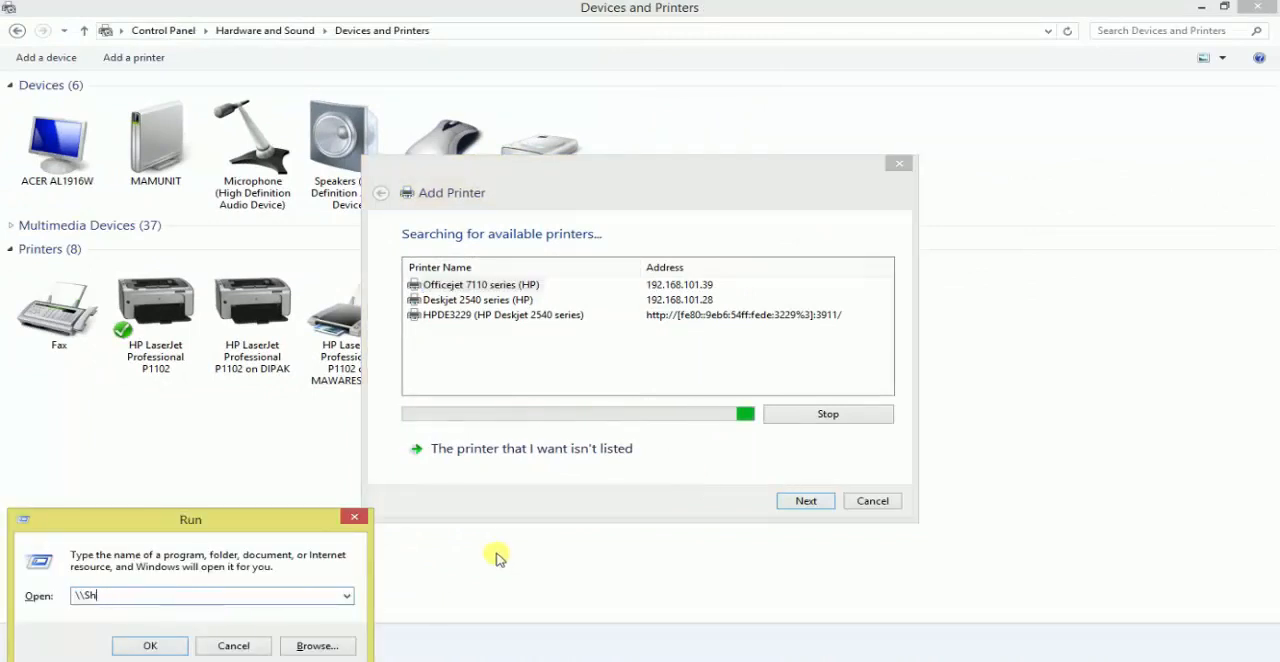
pyautogui.press('BackSpace')
pyautogui.write('\\\\')
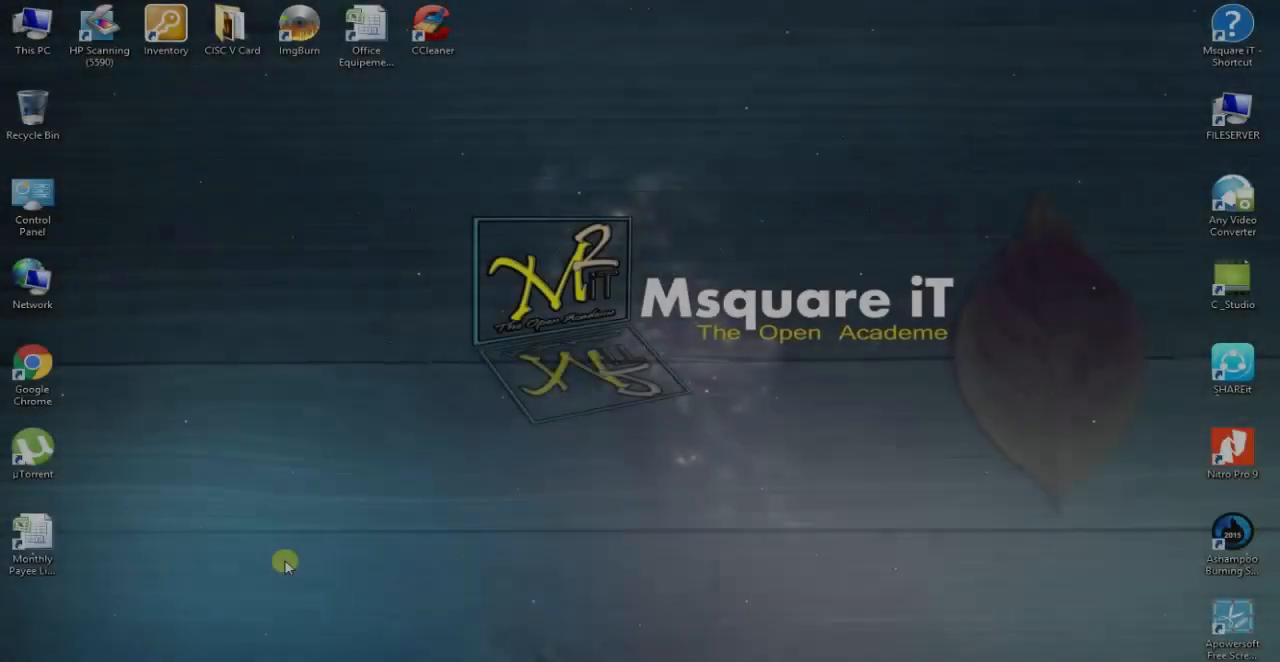
# - Open the printer owner's computer over the network by its double-backslash computer name in Run, and refresh its shared items
pyautogui.press('super+r')
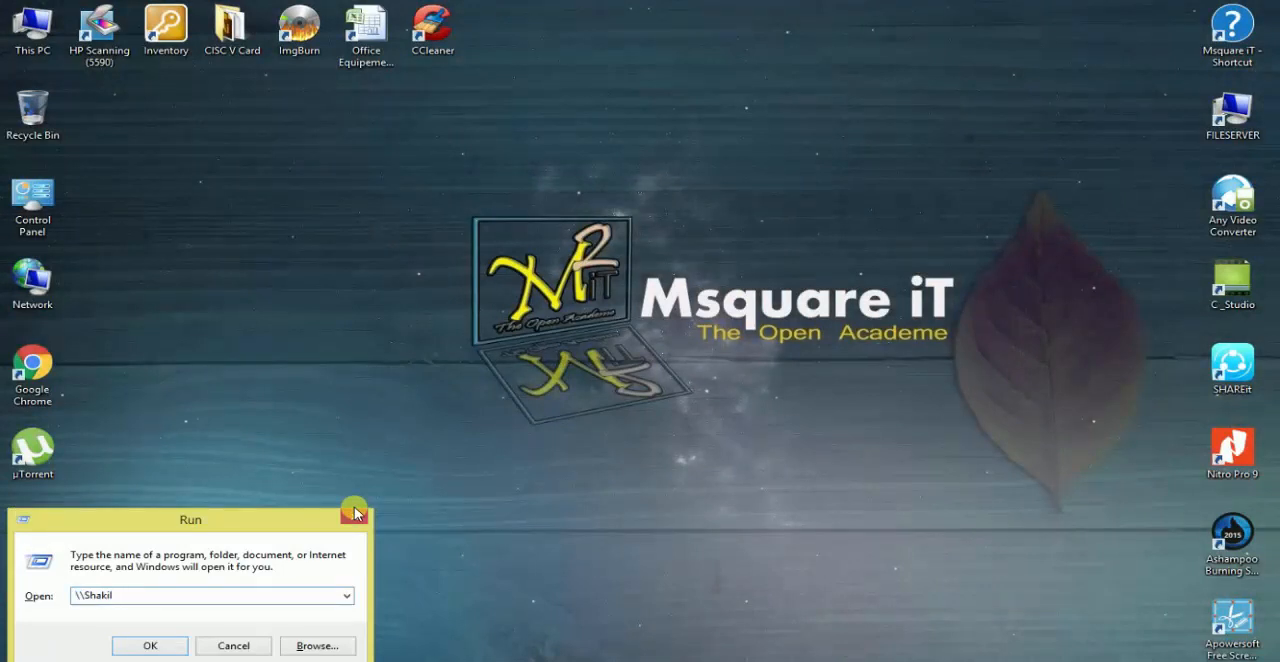
pyautogui.press('BackSpace')
pyautogui.press('BackSpace')
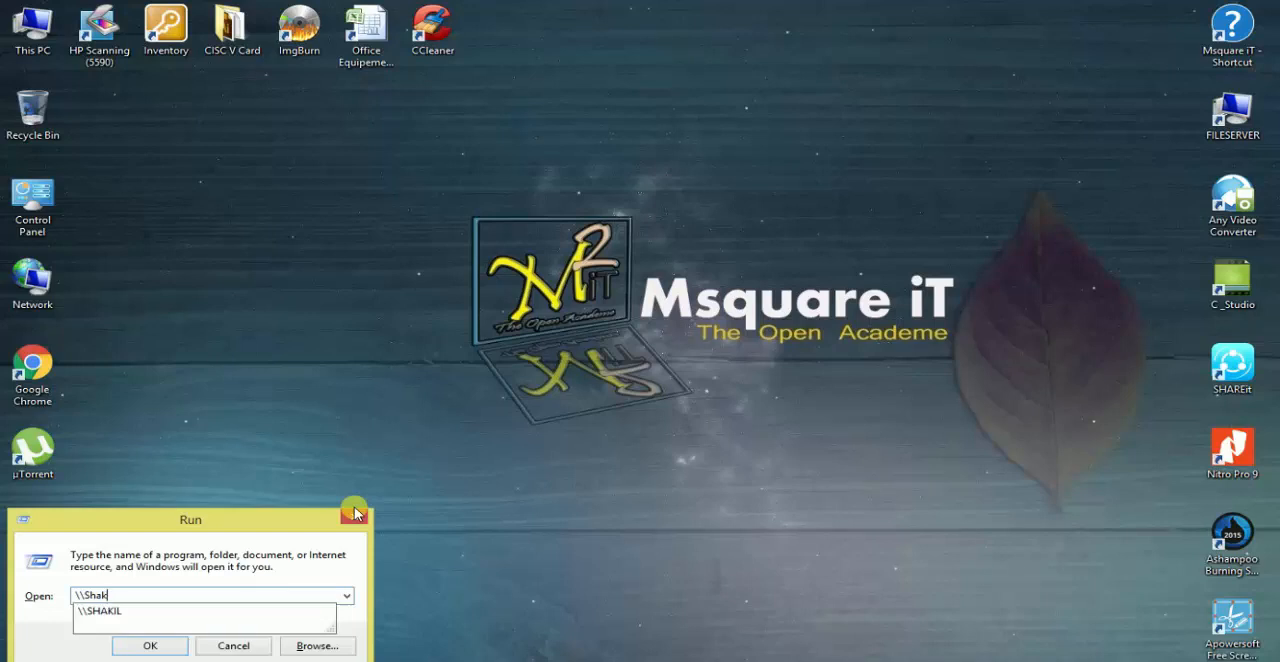
pyautogui.press('BackSpace')
pyautogui.write('SHAKIL')
pyautogui.press('Return')
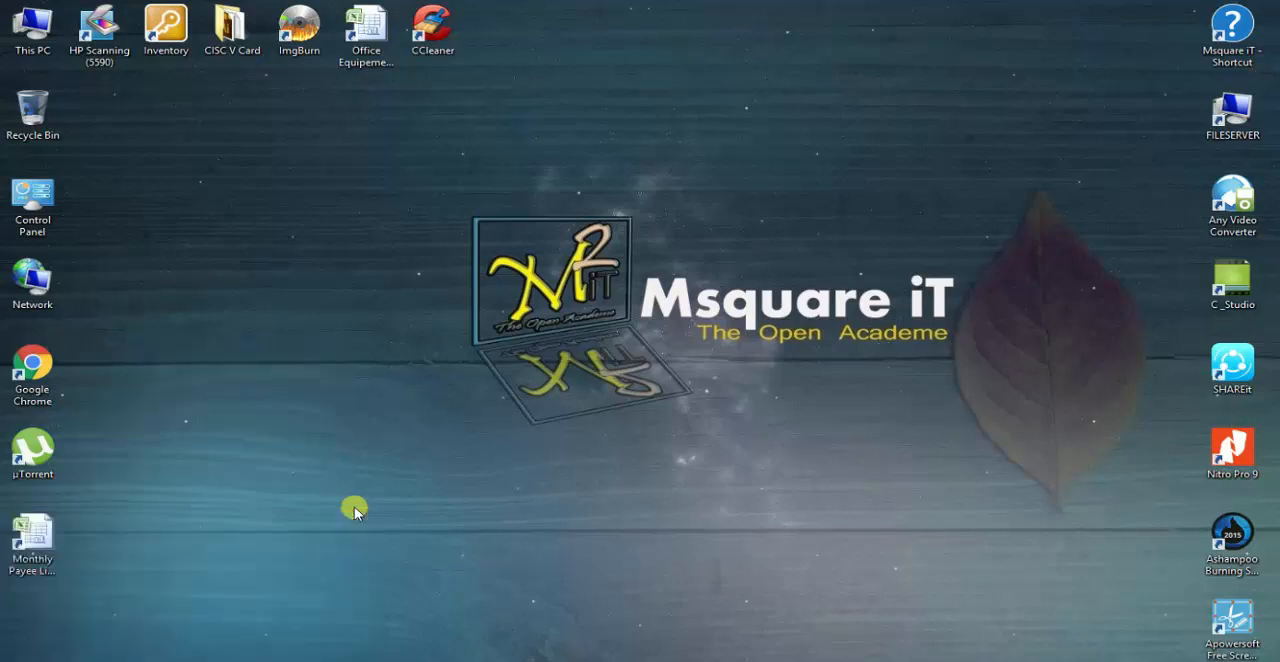
pyautogui.rightClick(490, 250)
pyautogui.click(566, 311)
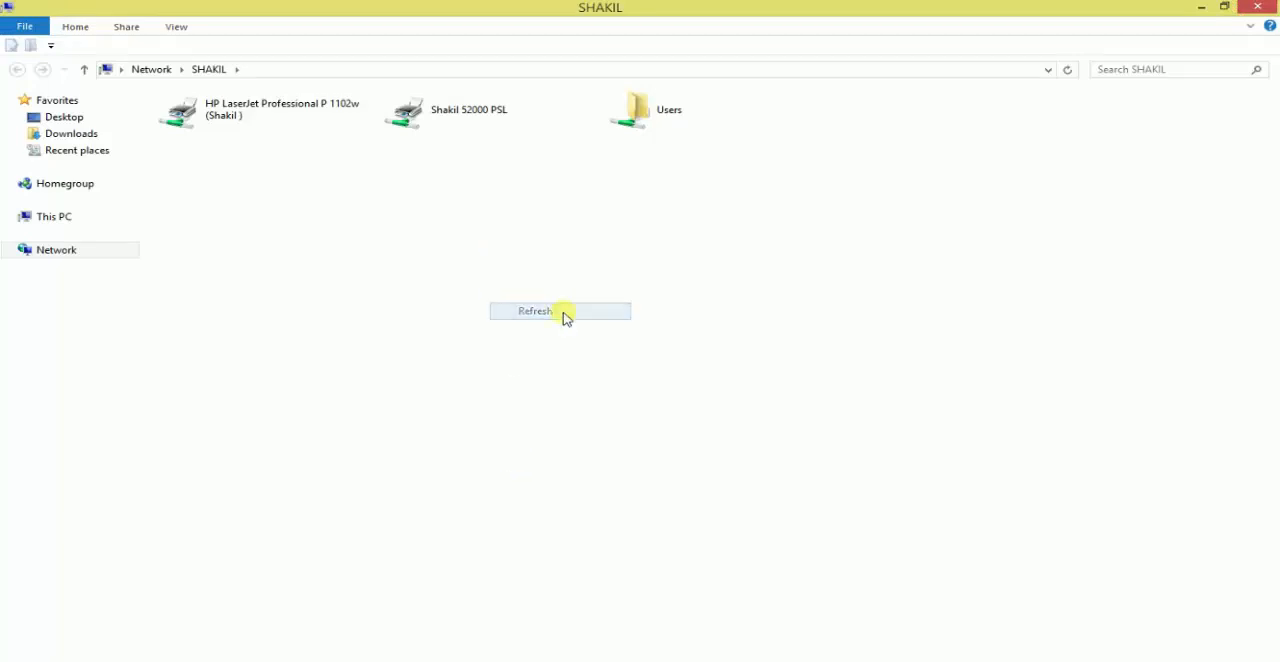
# - Connect to the shared HP LaserJet Professional P 1102w printer and refresh the list of shared items
pyautogui.click(287, 123)
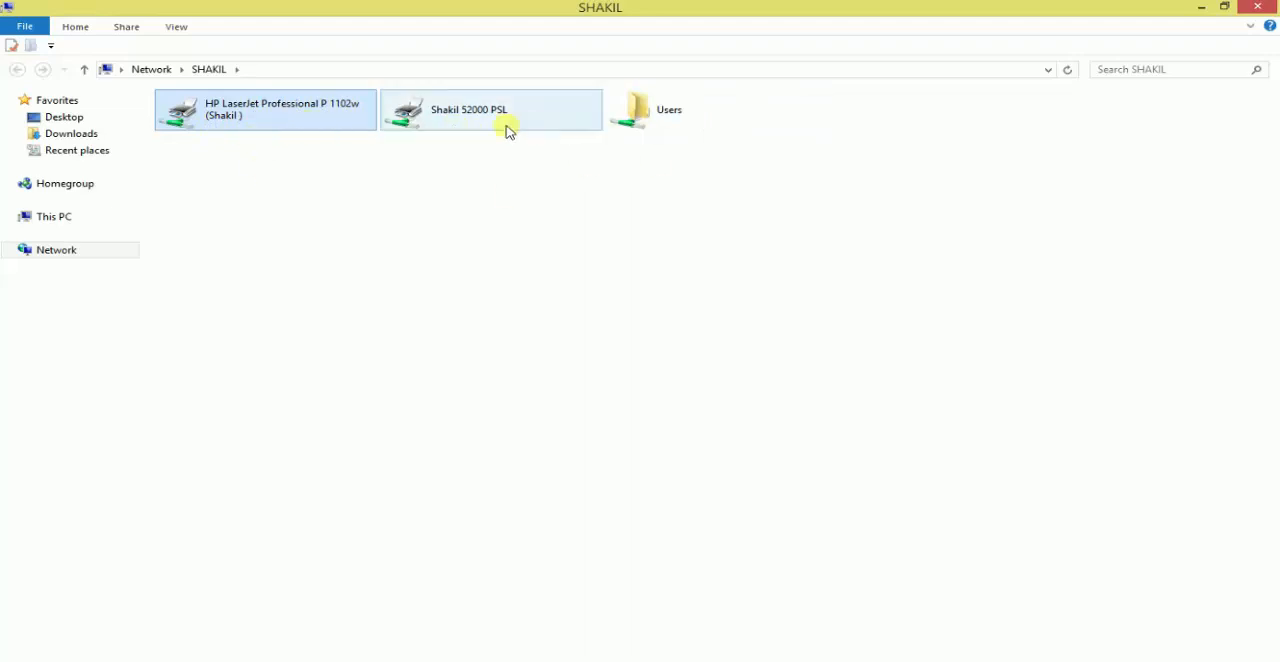
pyautogui.rightClick(249, 118)
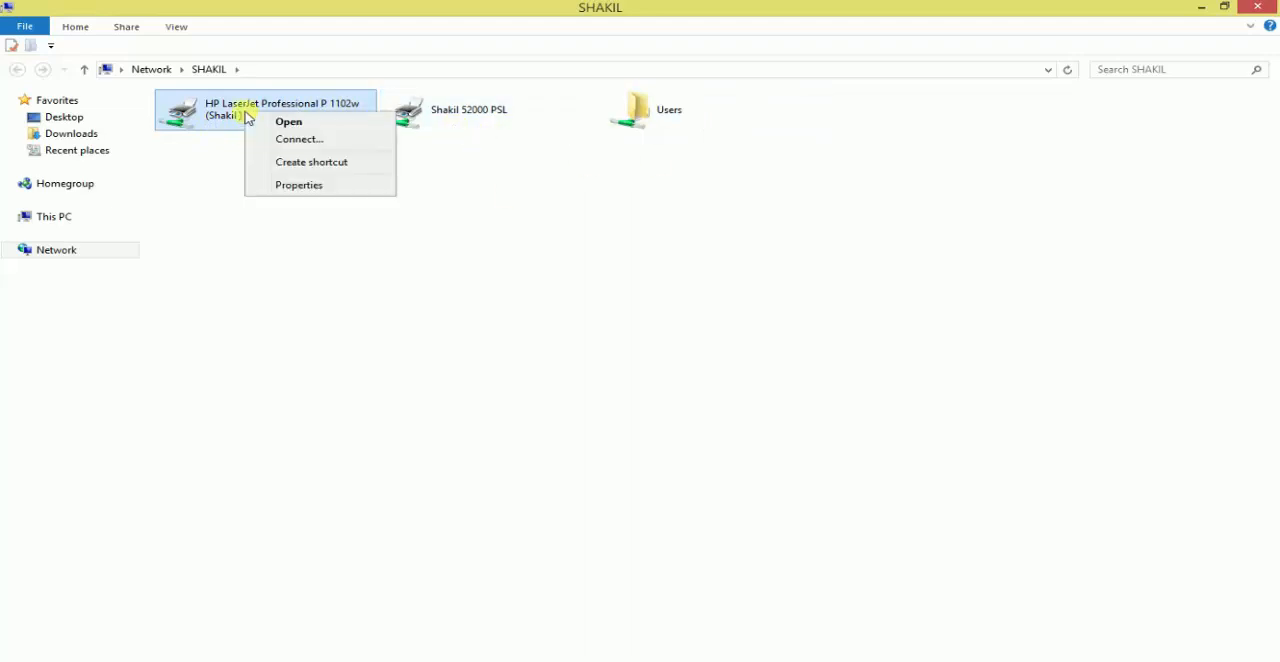
pyautogui.click(288, 212)
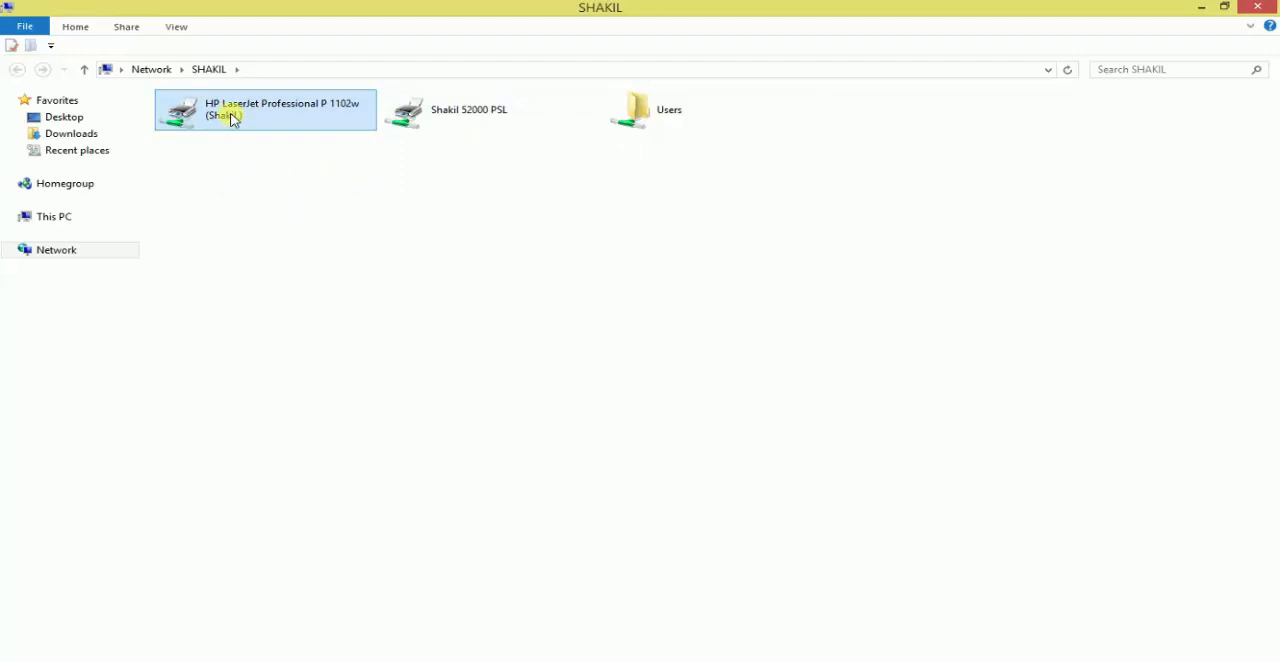
pyautogui.rightClick(232, 115)
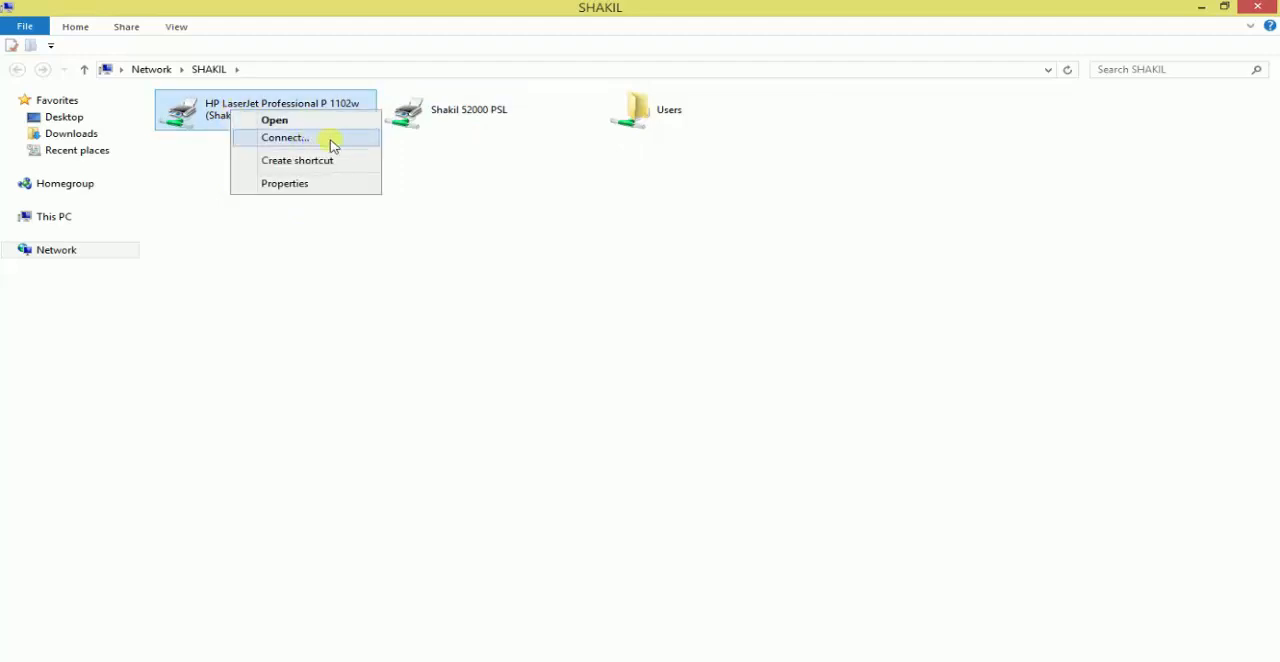
pyautogui.click(293, 140)
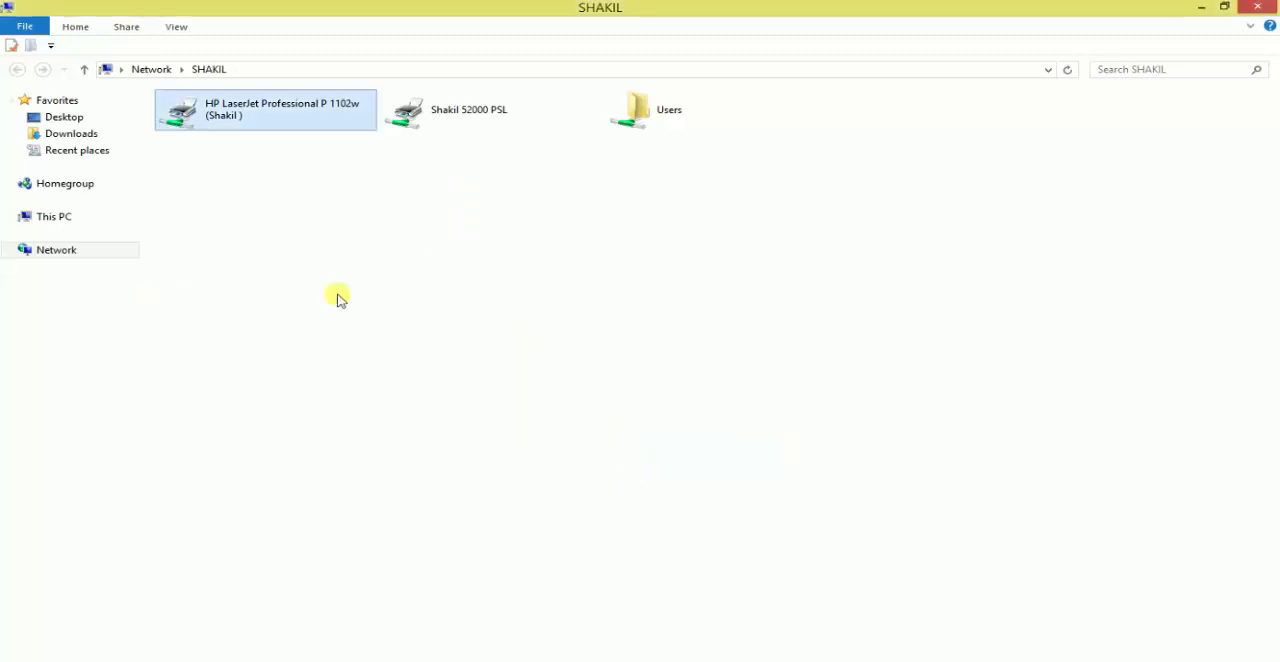
pyautogui.rightClick(445, 213)
pyautogui.click(503, 269)
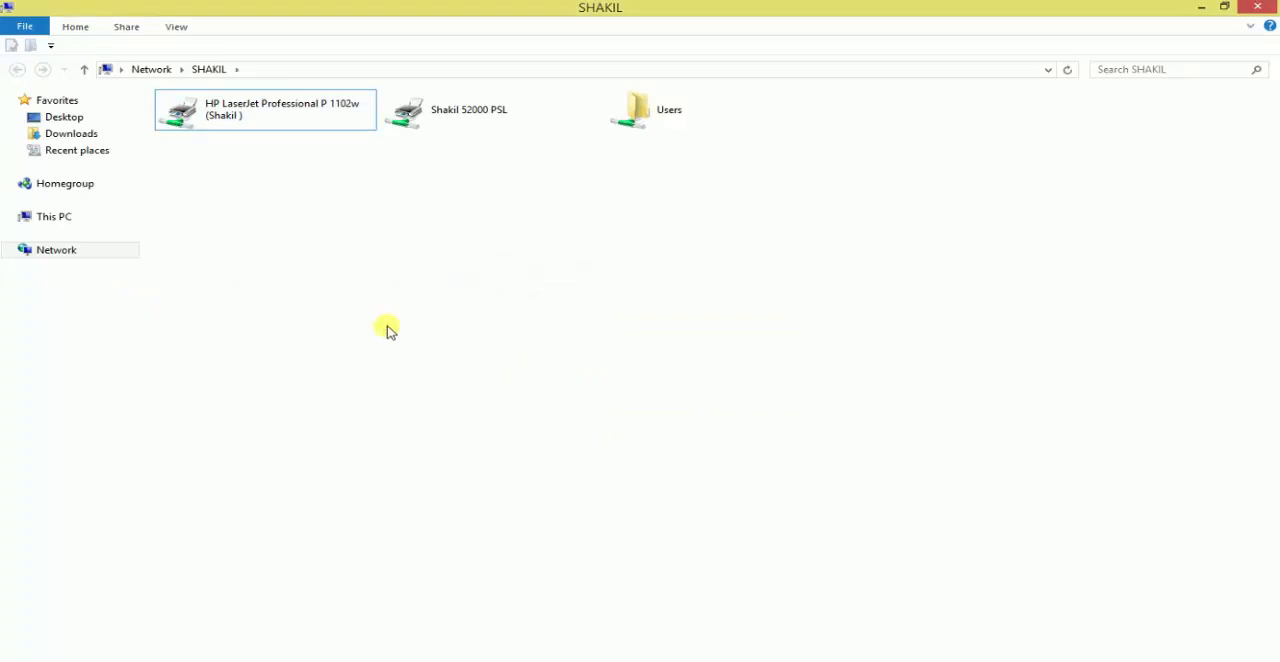
# - Close the network computer's window and refresh the desktop several times
pyautogui.click(1265, 8)
pyautogui.rightClick(418, 135)
pyautogui.click(428, 184)
pyautogui.rightClick(224, 157)
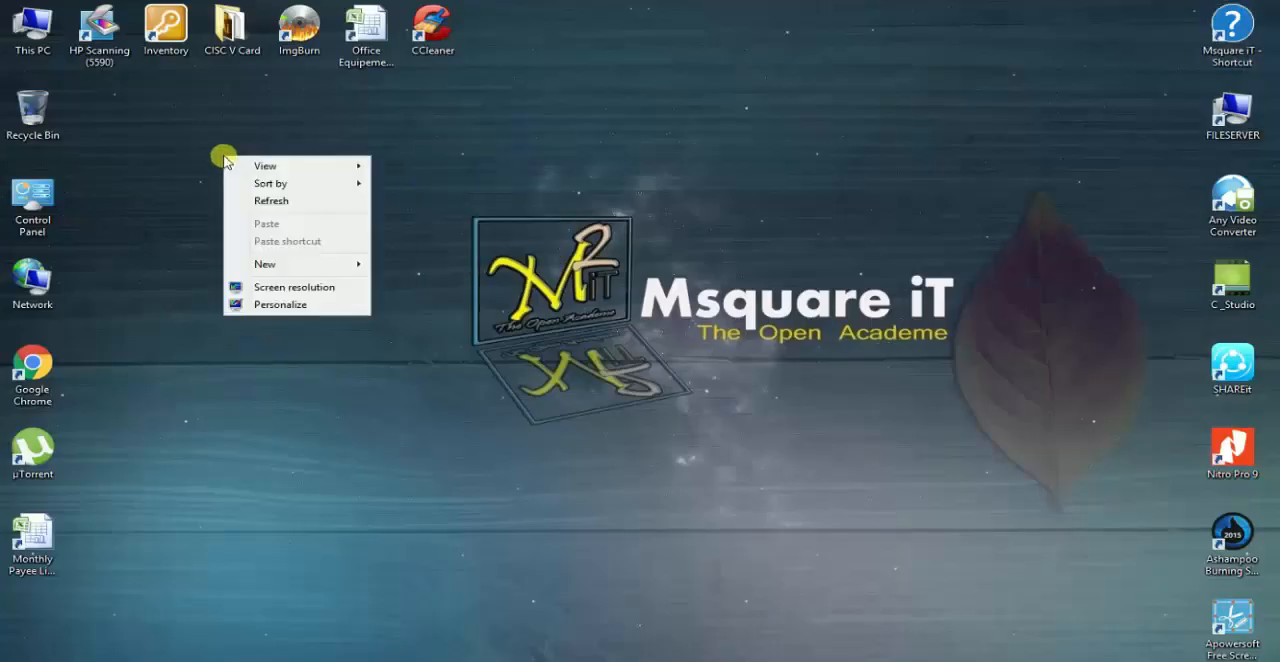
pyautogui.click(268, 206)
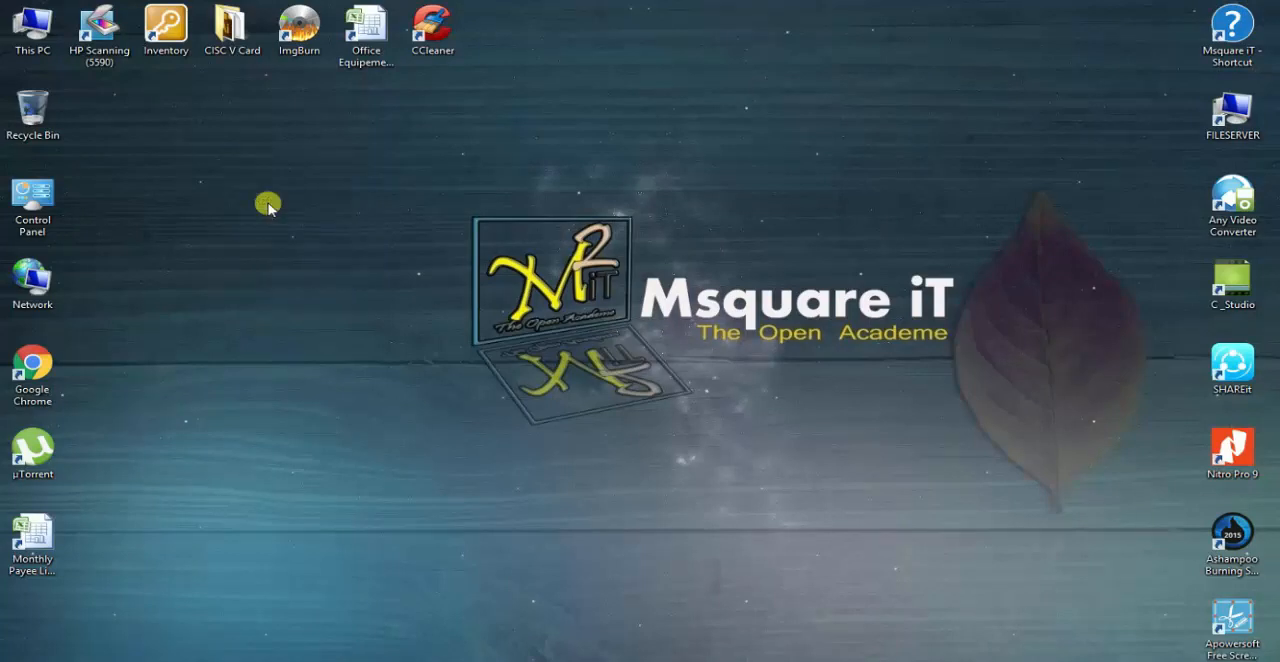
pyautogui.rightClick(242, 158)
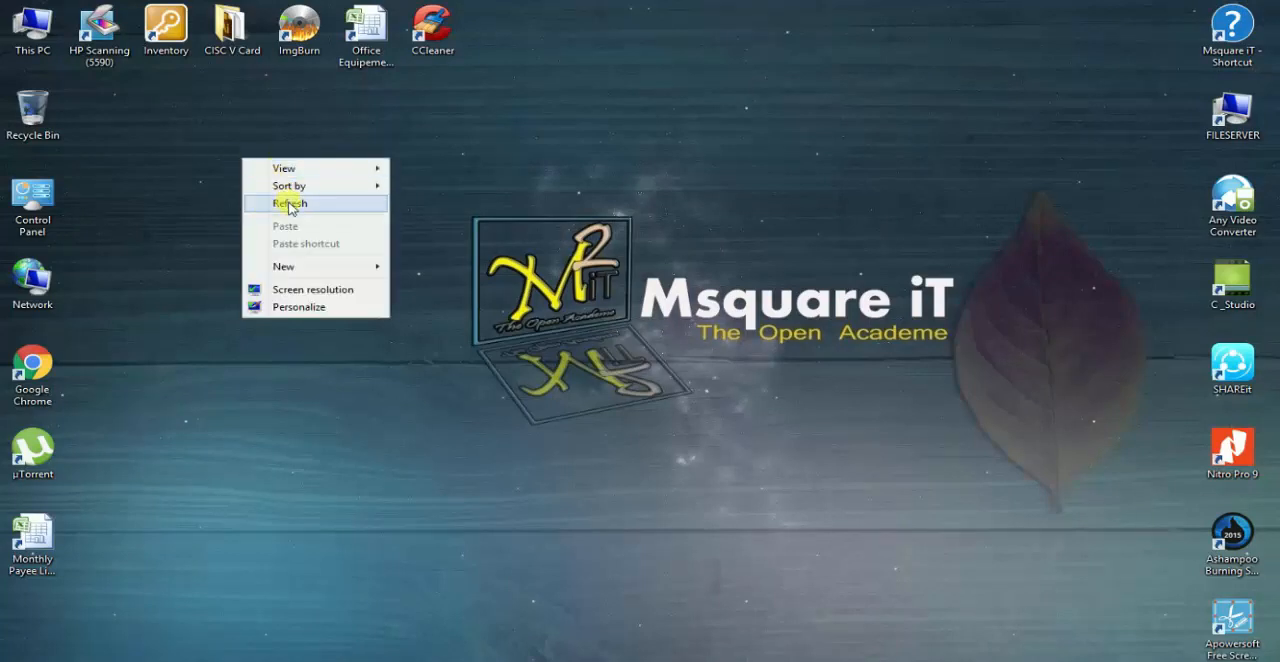
pyautogui.click(289, 206)
pyautogui.rightClick(225, 149)
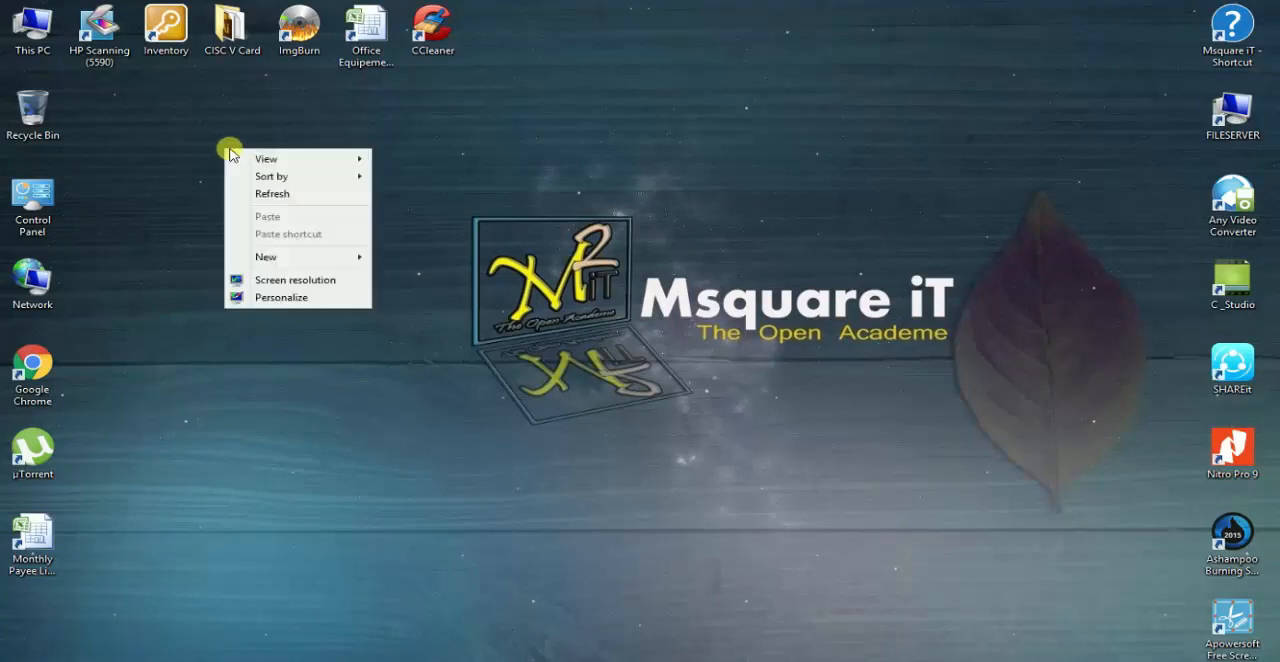
pyautogui.click(283, 199)
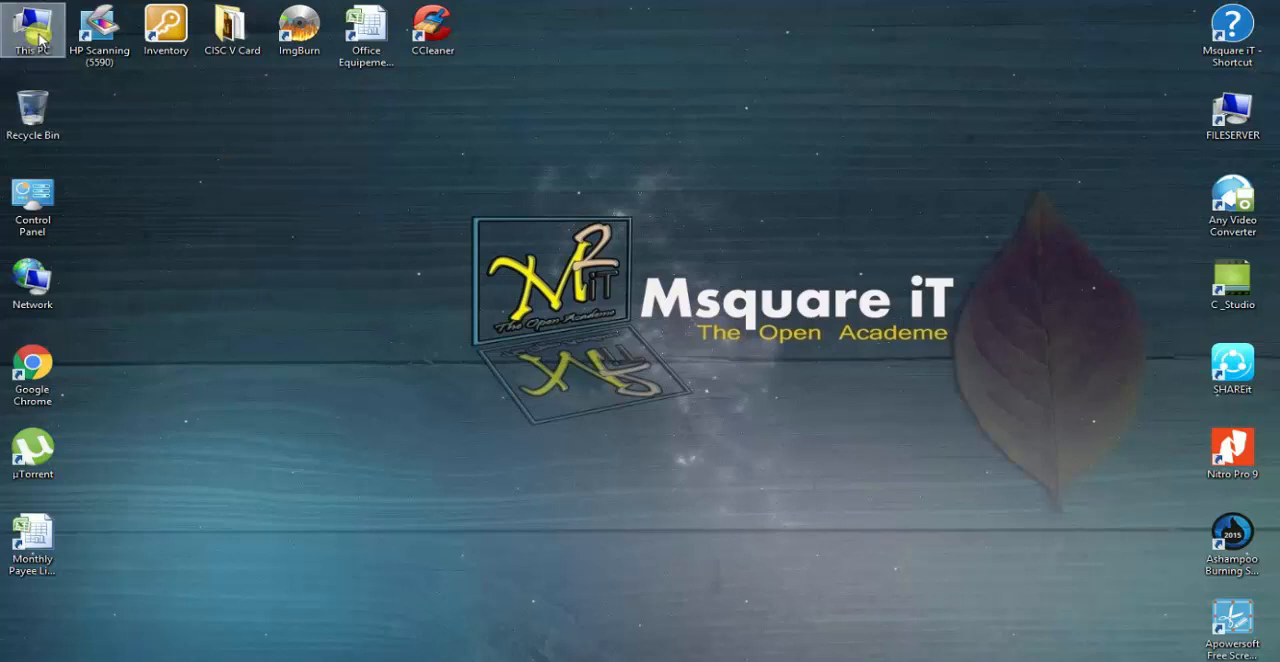
# - Open Devices and Printers and select the connected network printer HP LaserJet Professional P 1102w to check its status
pyautogui.doubleClick(33, 205)
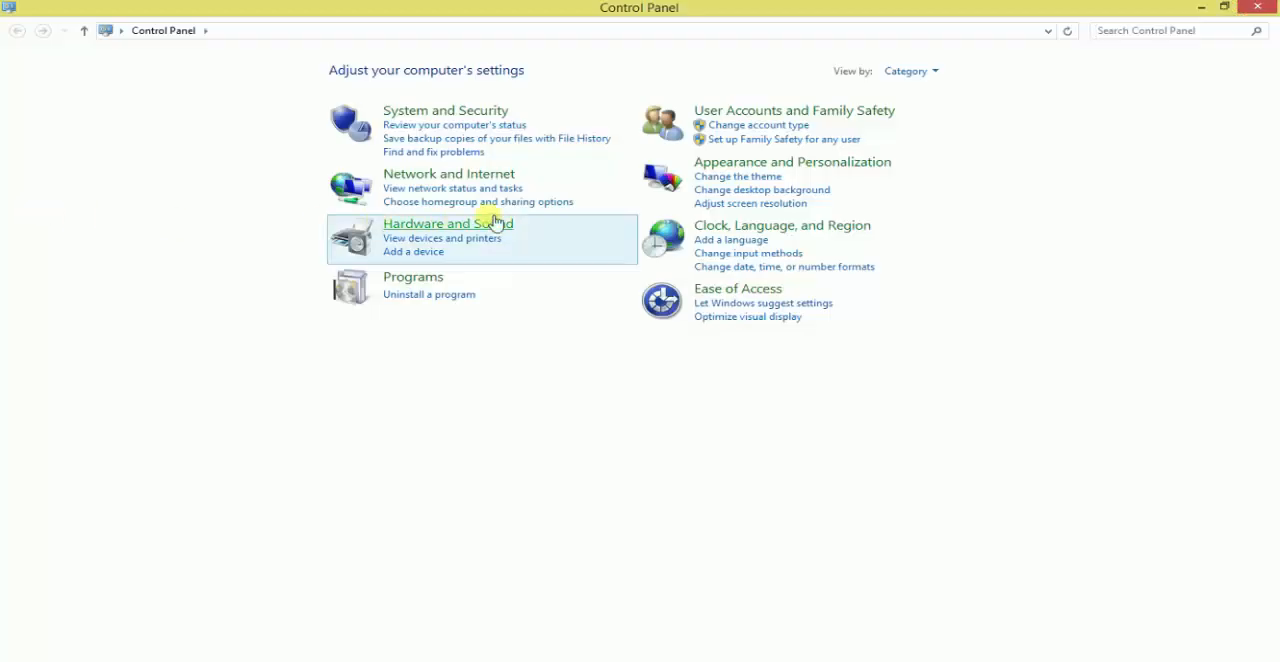
pyautogui.click(428, 240)
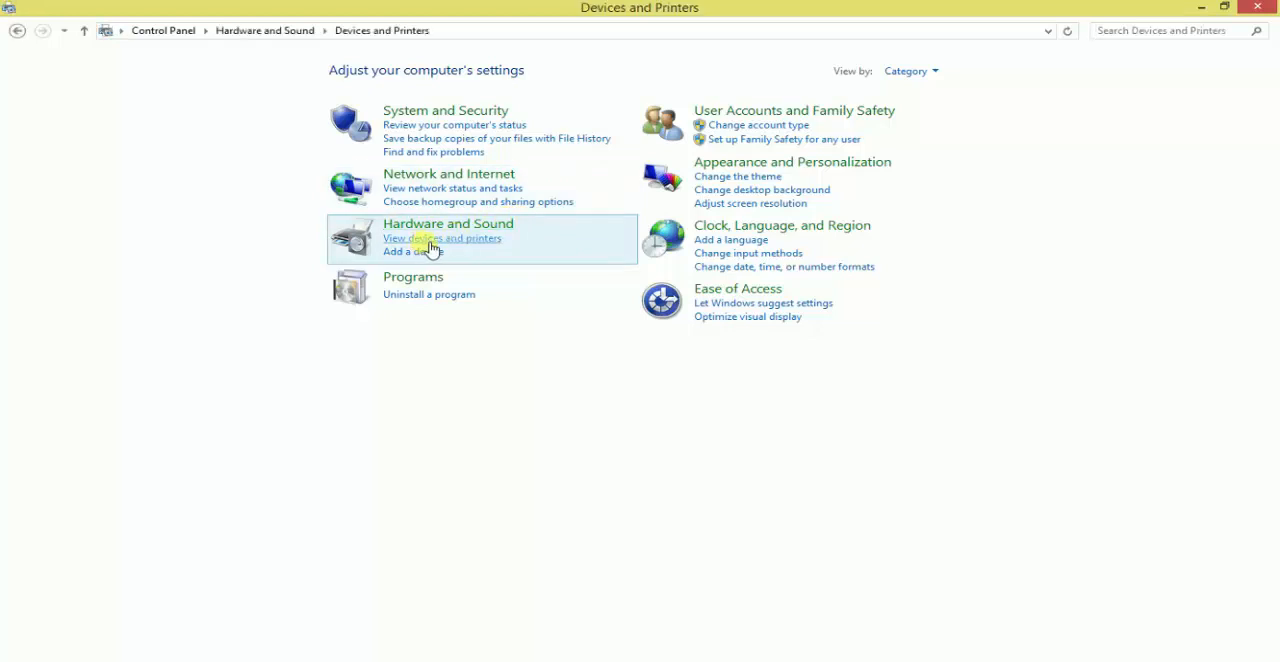
pyautogui.click(175, 372)
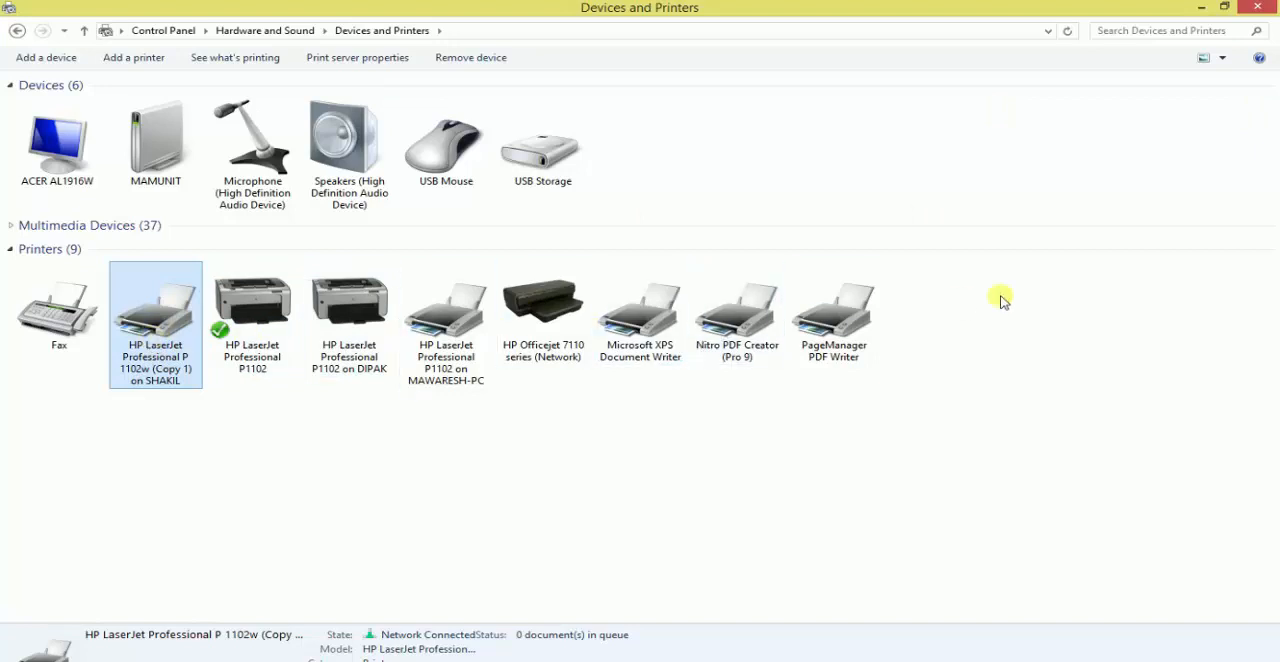
# - Close the Devices and Printers window and refresh the desktop
pyautogui.click(1262, 10)
pyautogui.rightClick(277, 128)
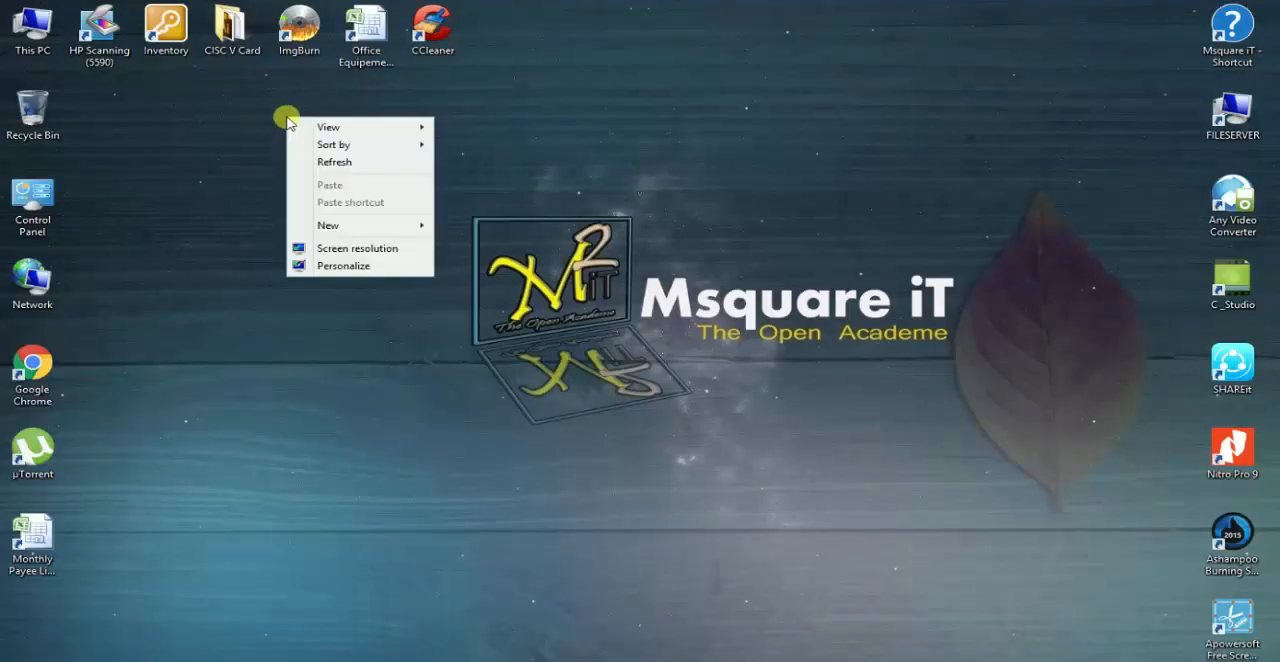
pyautogui.click(323, 172)
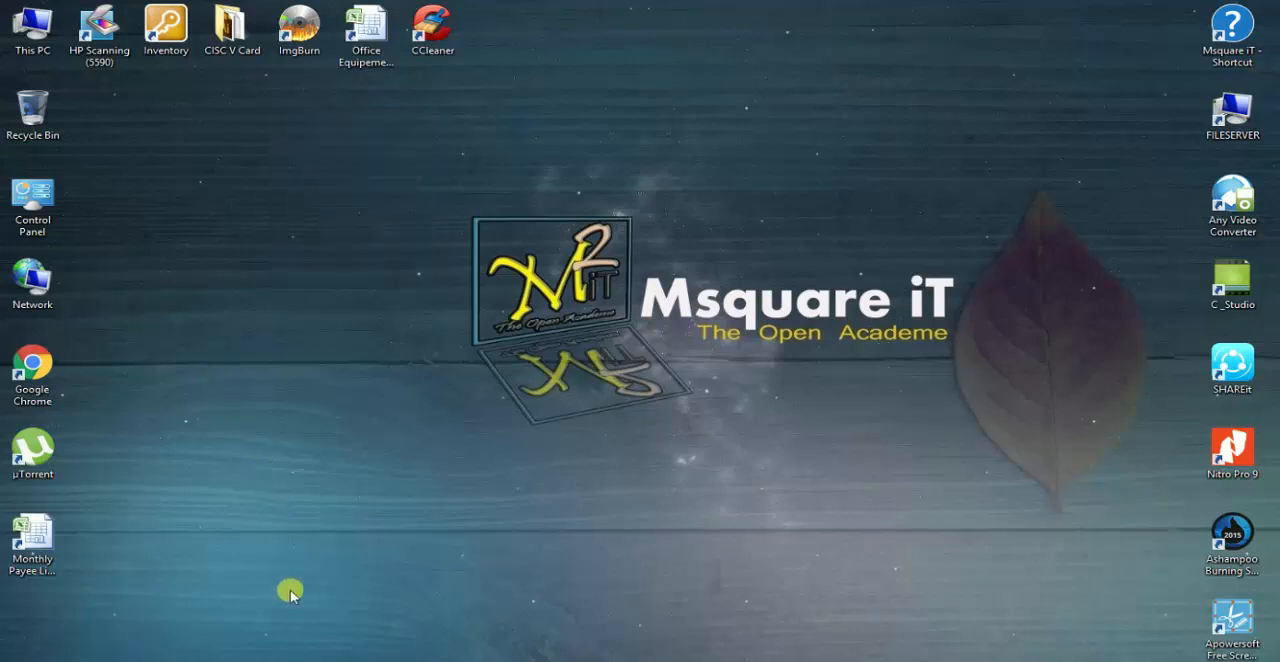